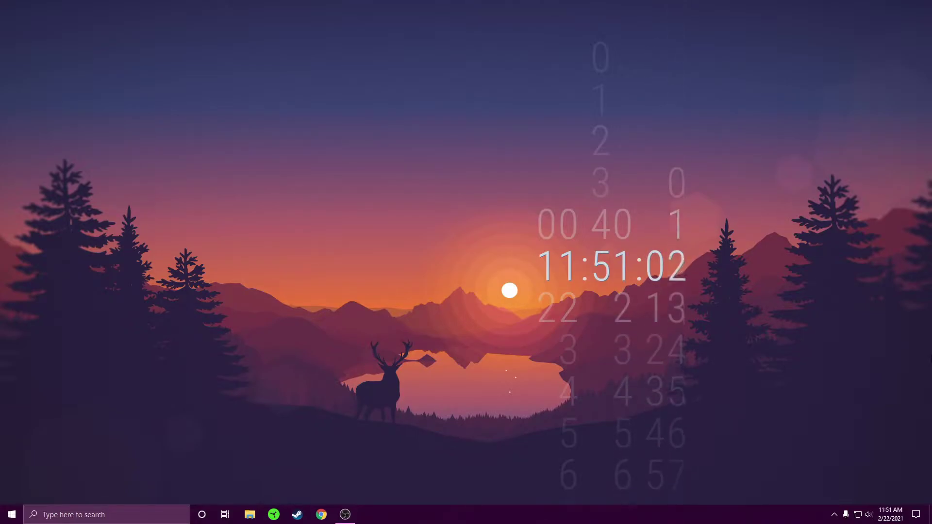
Check Windows Update's optional driver updates, then close Settings.
{"action": "key", "text": "super"}
{"action": "type", "text": "updat"}
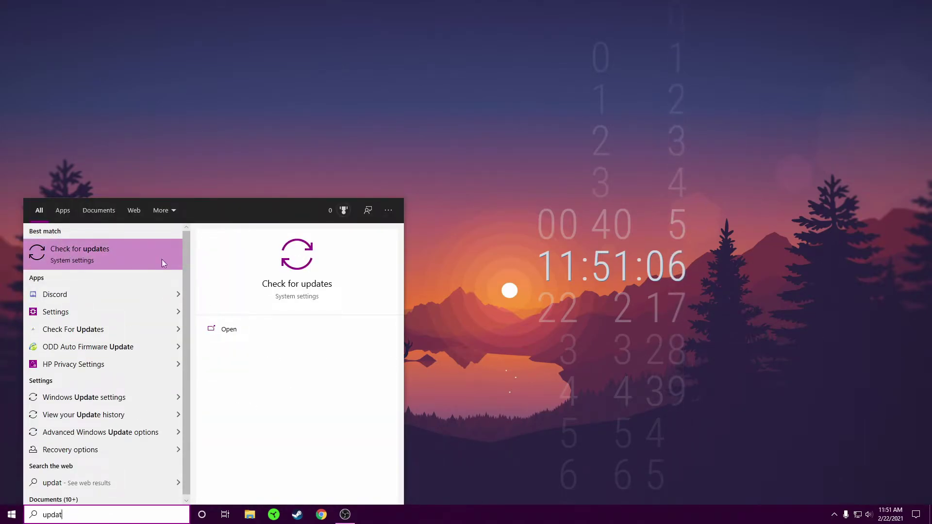
{"action": "left_click", "coordinate": [95, 254]}
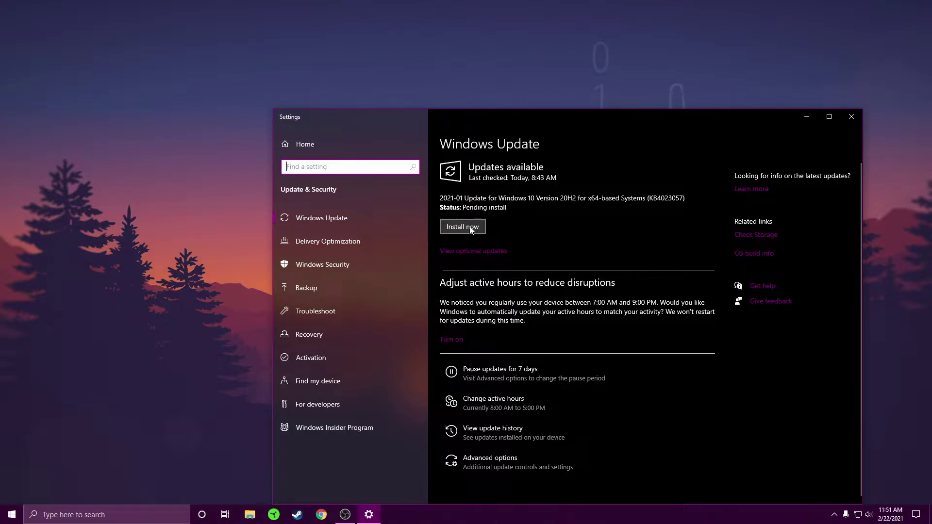
{"action": "left_click", "coordinate": [490, 254]}
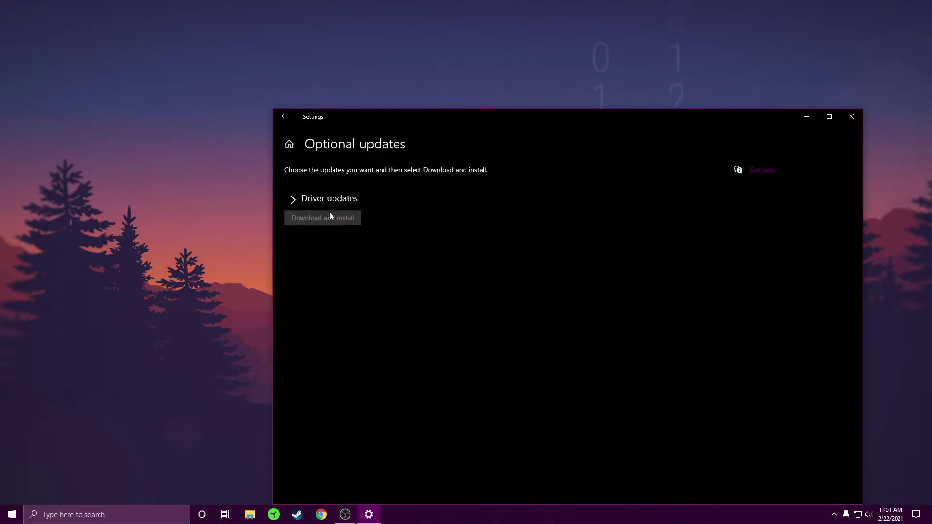
{"action": "left_click", "coordinate": [293, 200]}
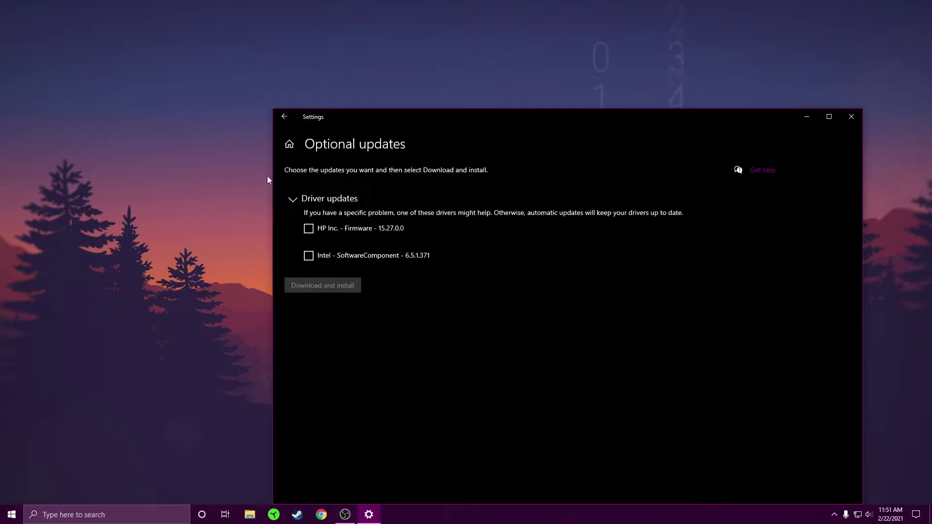
{"action": "left_click", "coordinate": [284, 117]}
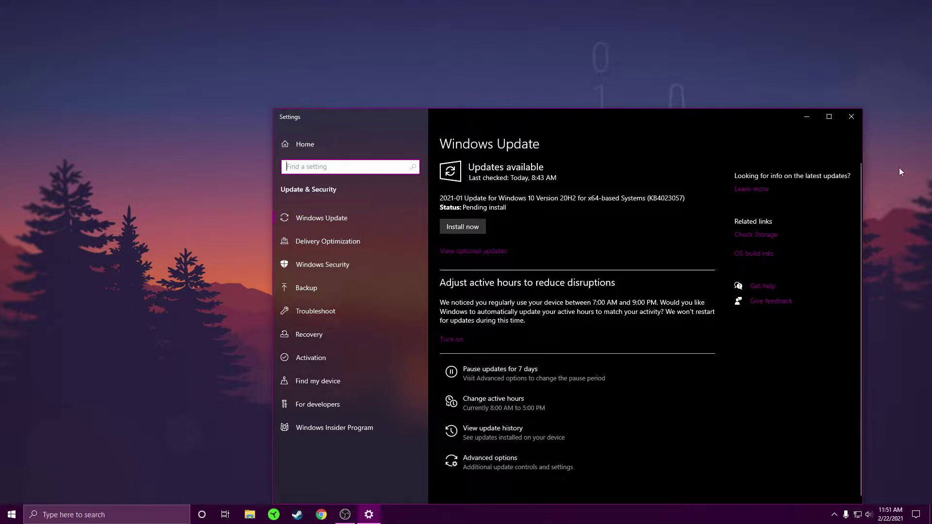
{"action": "left_click", "coordinate": [853, 117]}
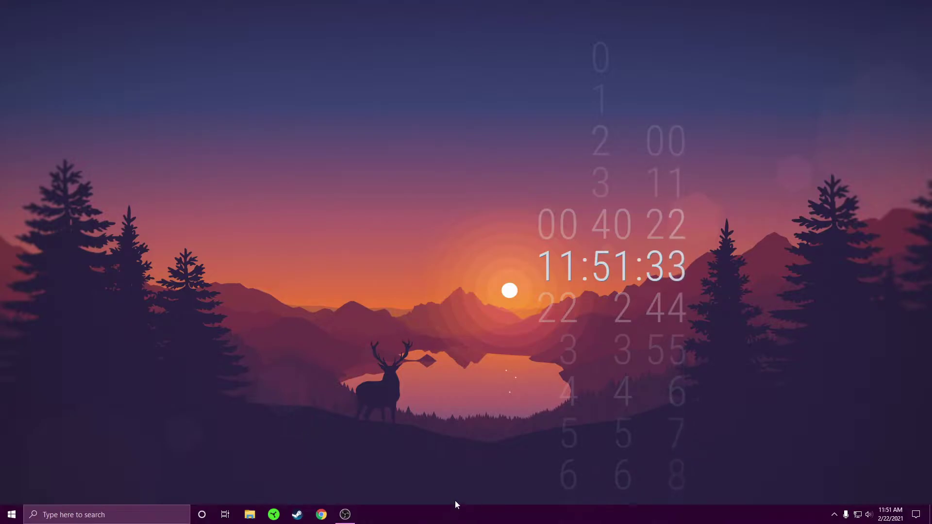
Browse in File Explorer to C:\Riot Games\VALORANT\live.
{"action": "left_click", "coordinate": [249, 515]}
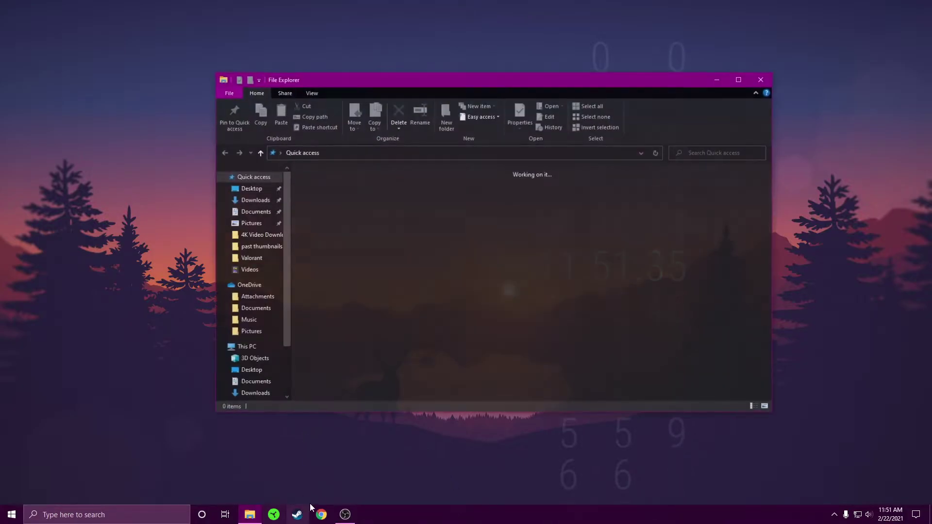
{"action": "left_click", "coordinate": [235, 348]}
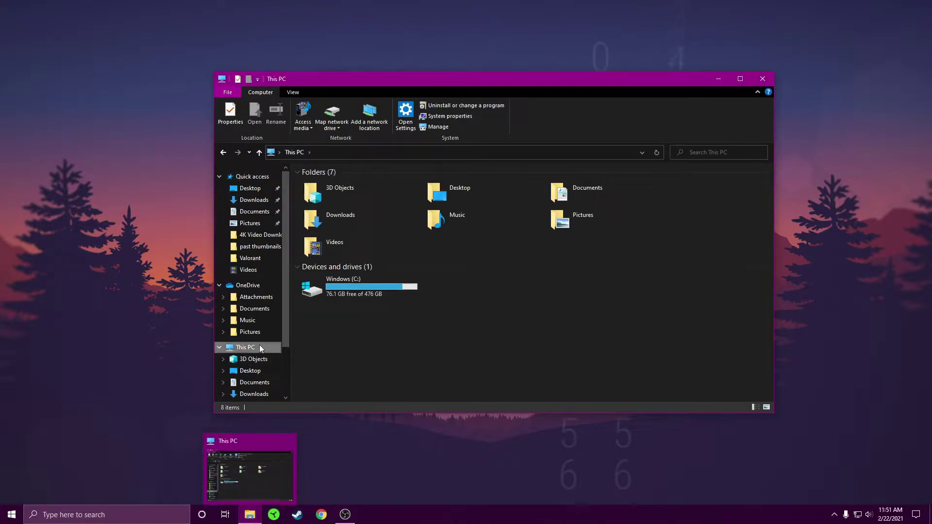
{"action": "left_click", "coordinate": [366, 282]}
{"action": "double_click", "coordinate": [367, 283]}
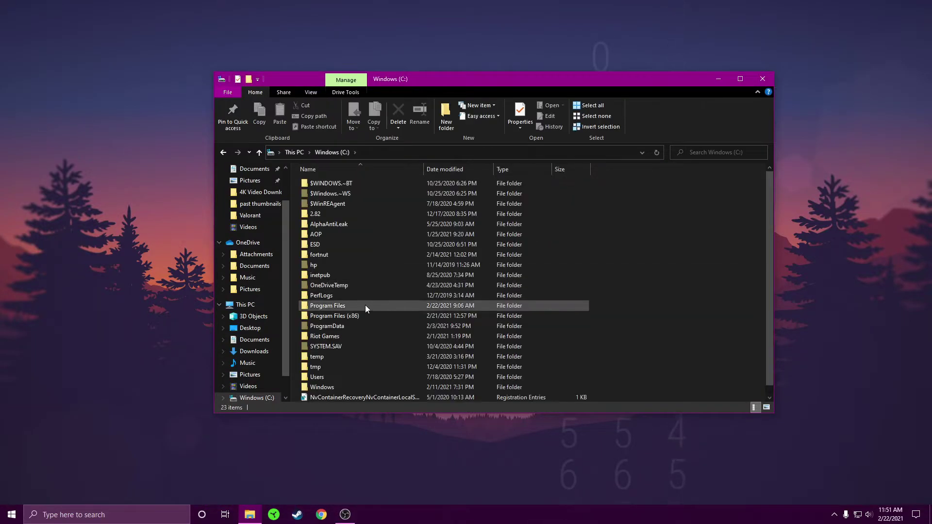
{"action": "double_click", "coordinate": [348, 337]}
{"action": "double_click", "coordinate": [338, 193]}
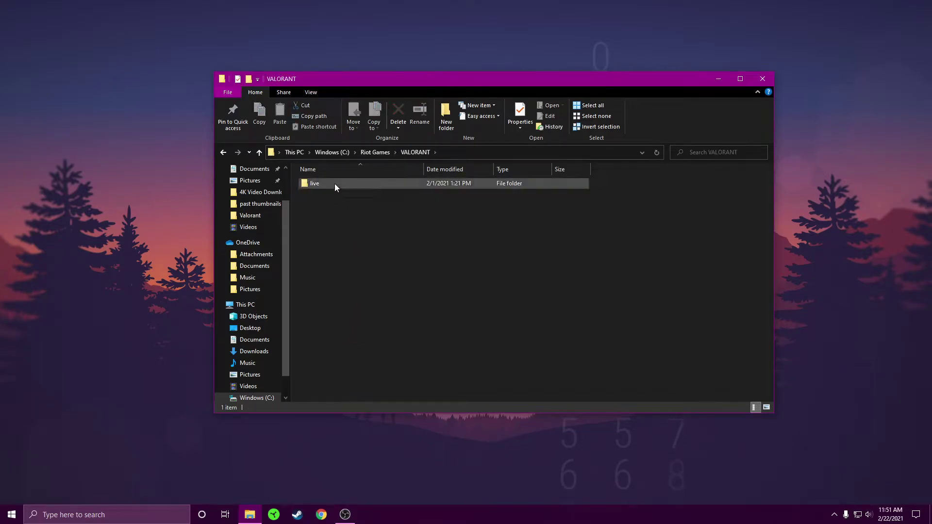
{"action": "double_click", "coordinate": [334, 183]}
Review the VALORANT application's compatibility high DPI settings, closing them without changes.
{"action": "left_click", "coordinate": [324, 225]}
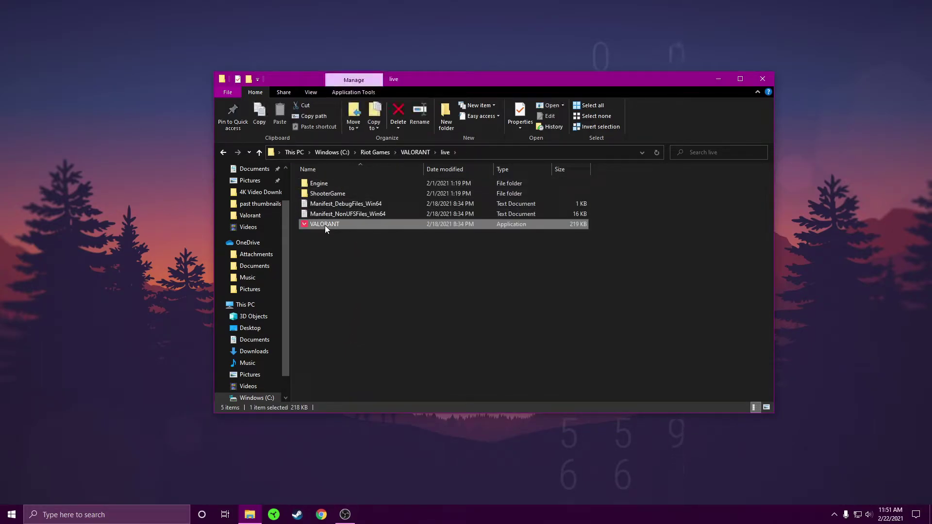
{"action": "right_click", "coordinate": [325, 225]}
{"action": "left_click", "coordinate": [382, 454]}
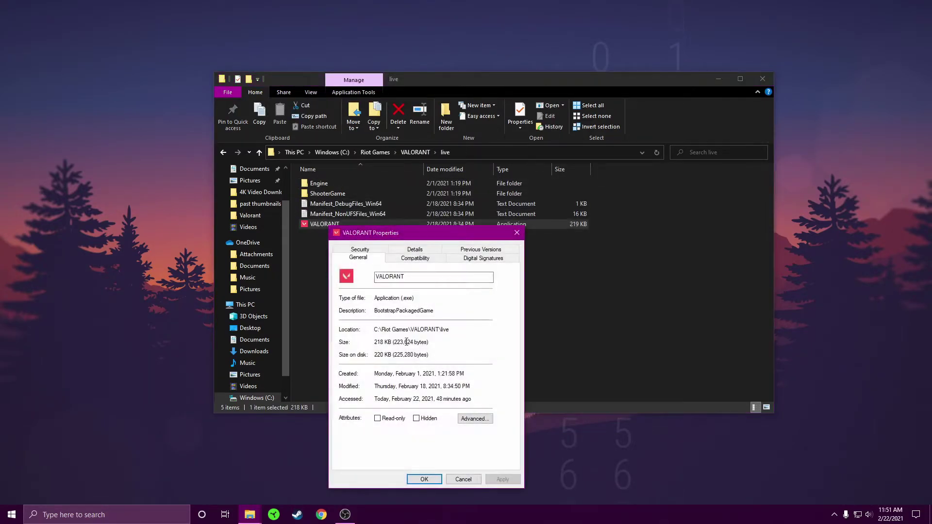
{"action": "left_click", "coordinate": [410, 258]}
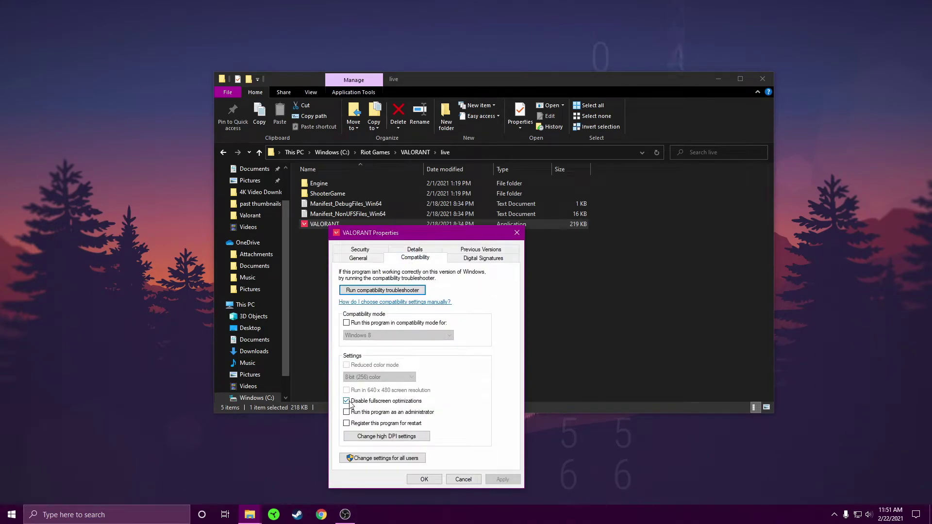
{"action": "left_click", "coordinate": [381, 435]}
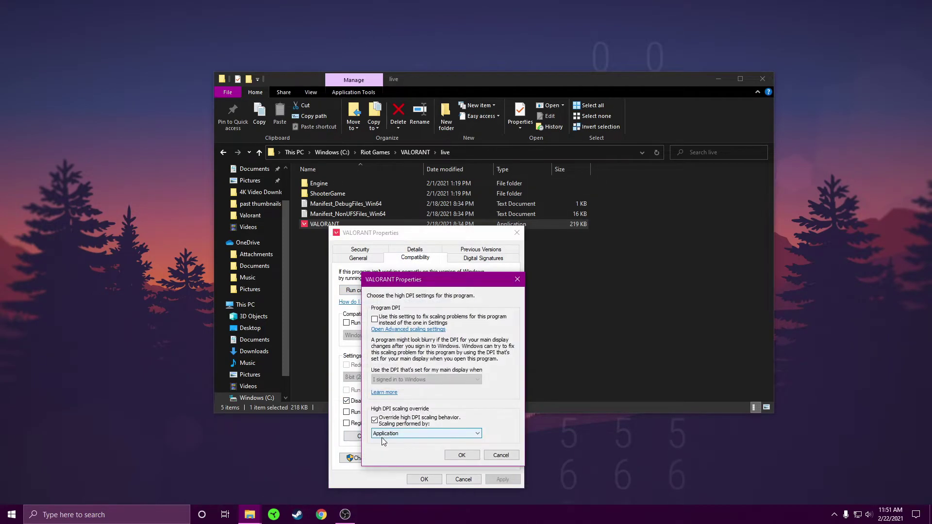
{"action": "left_click", "coordinate": [517, 279]}
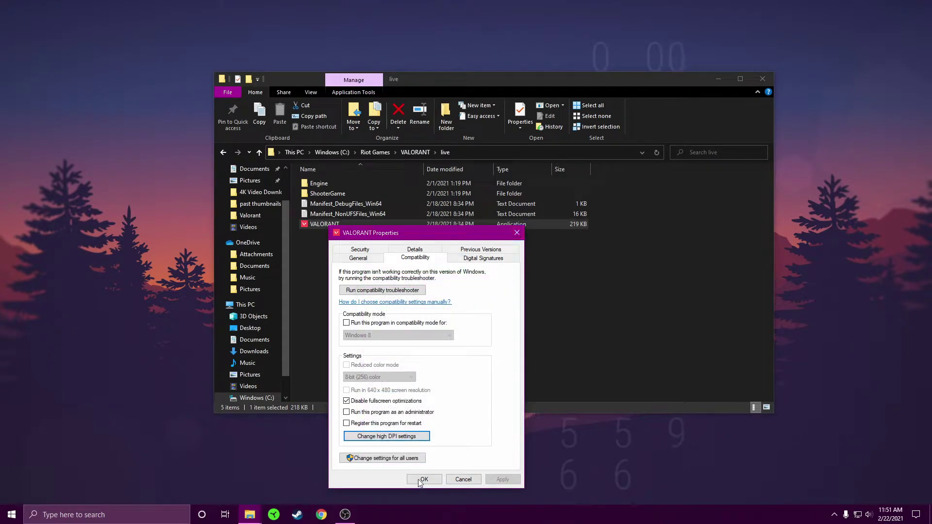
{"action": "left_click", "coordinate": [517, 232]}
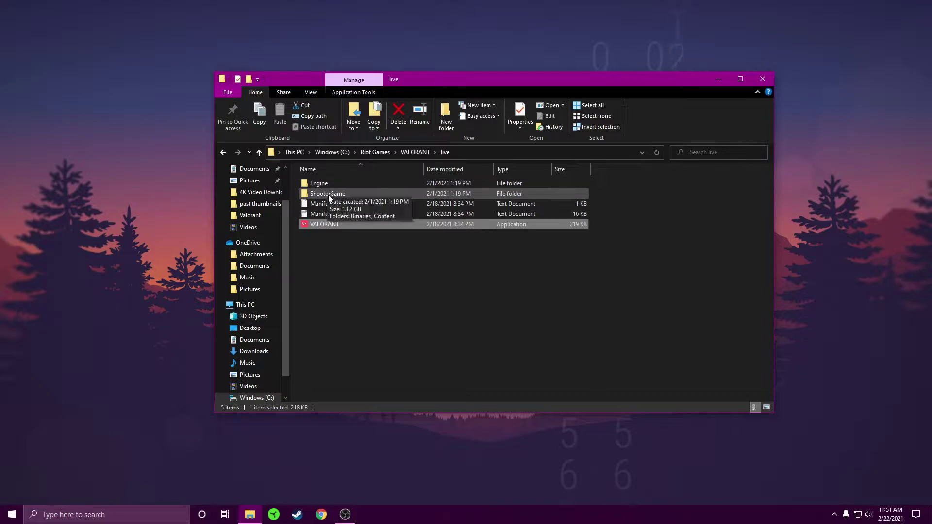
Review VALORANT-Win64-Shipping's high DPI compatibility settings in ShooterGame\Binaries\Win64, unchanged, and close Explorer.
{"action": "double_click", "coordinate": [326, 192]}
{"action": "double_click", "coordinate": [330, 185]}
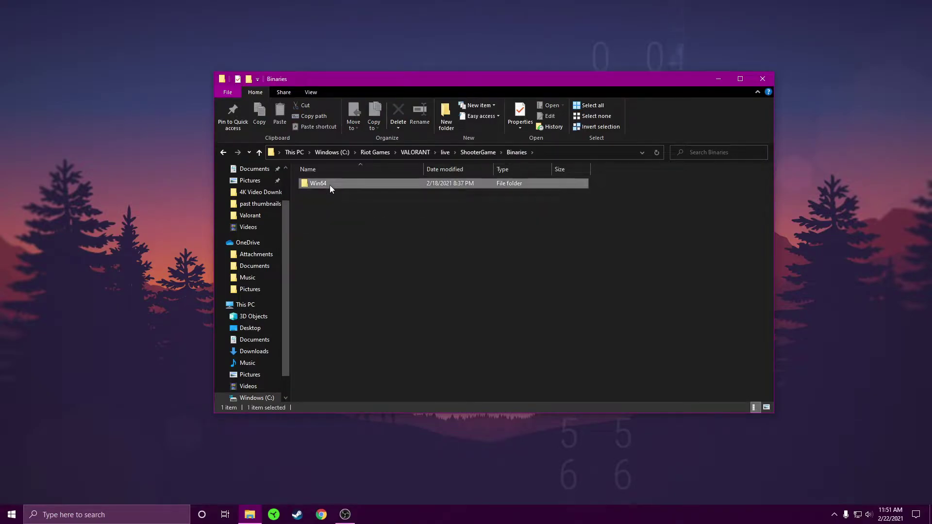
{"action": "double_click", "coordinate": [330, 185]}
{"action": "scroll", "coordinate": [374, 279], "scroll_direction": "down", "scroll_amount": 10}
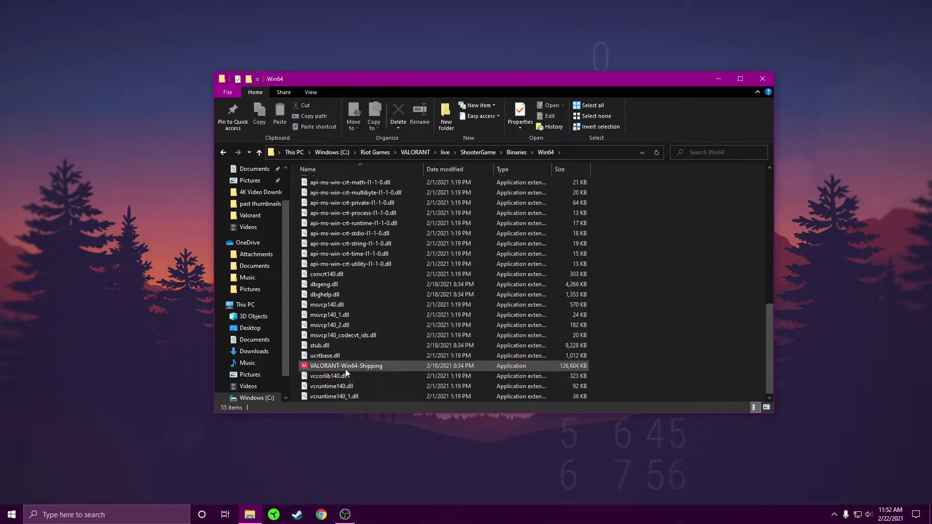
{"action": "right_click", "coordinate": [345, 369]}
{"action": "left_click", "coordinate": [381, 363]}
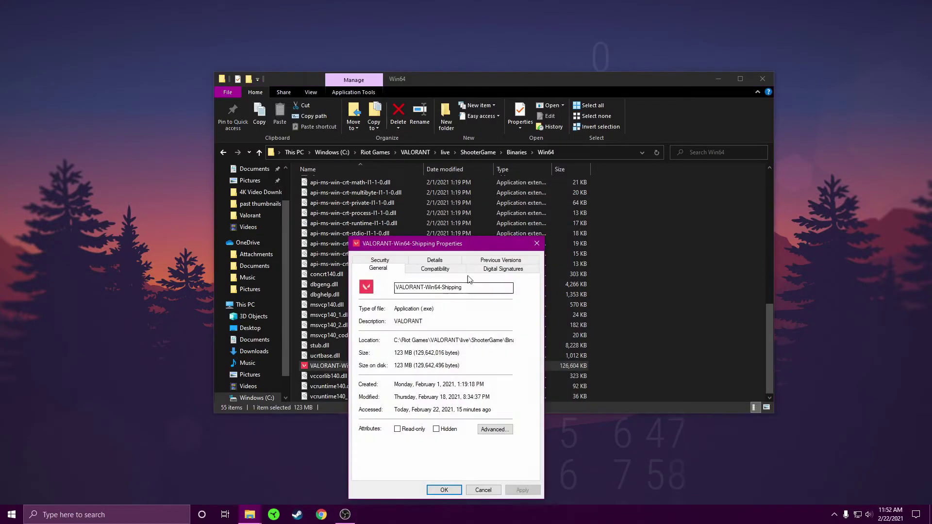
{"action": "left_click", "coordinate": [436, 270]}
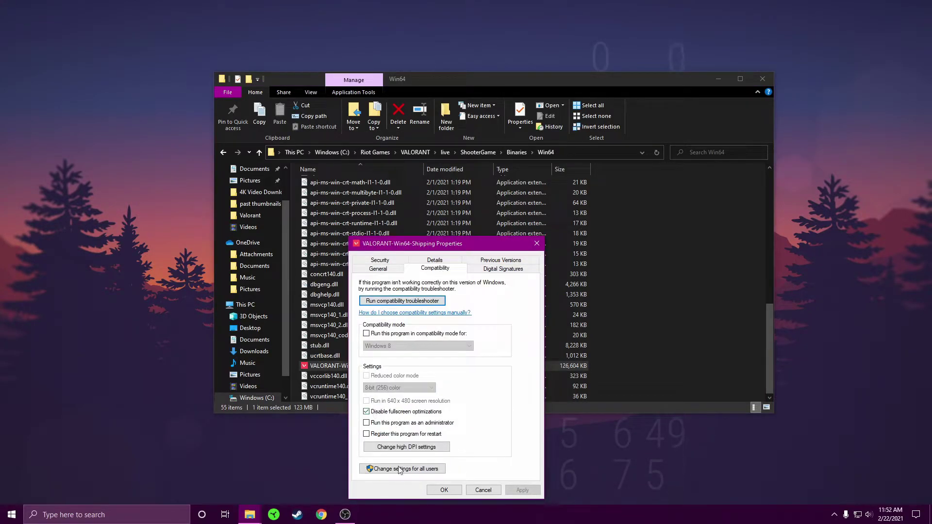
{"action": "left_click", "coordinate": [406, 446]}
{"action": "left_click", "coordinate": [539, 290]}
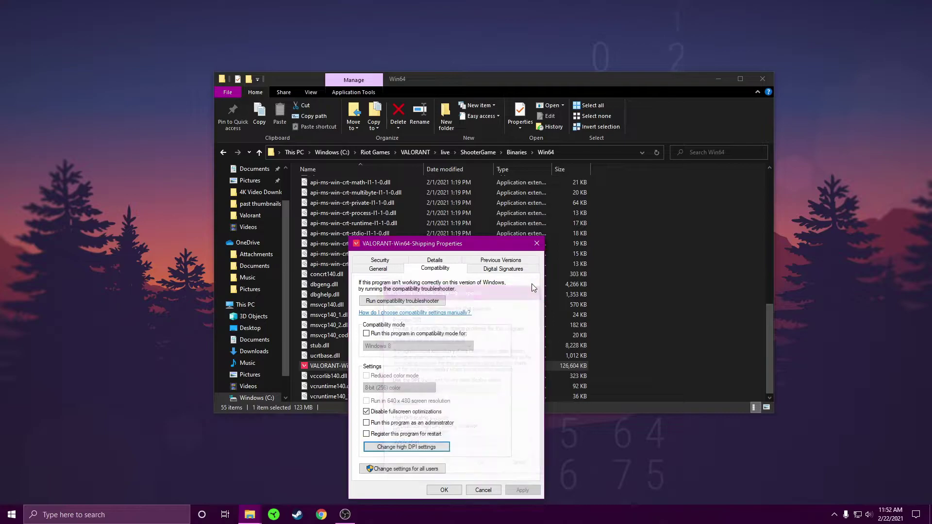
{"action": "left_click", "coordinate": [540, 244]}
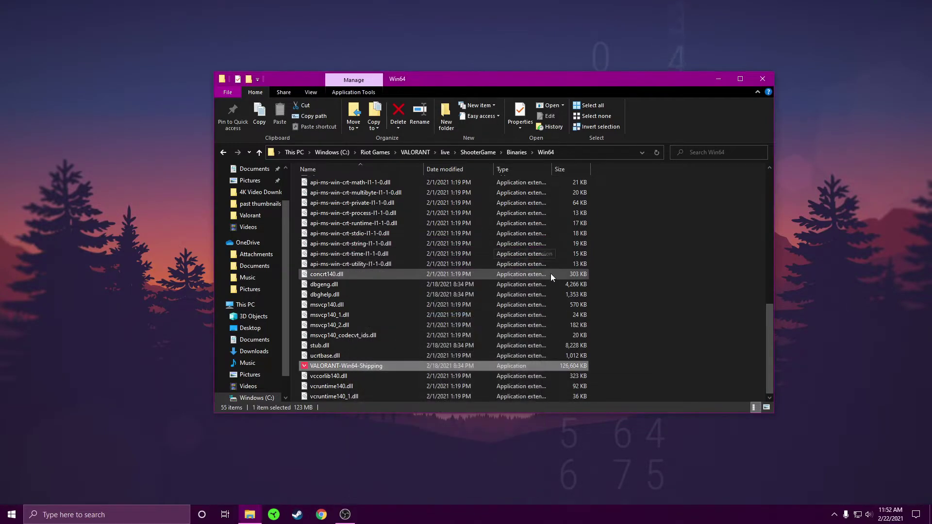
{"action": "left_click", "coordinate": [761, 80]}
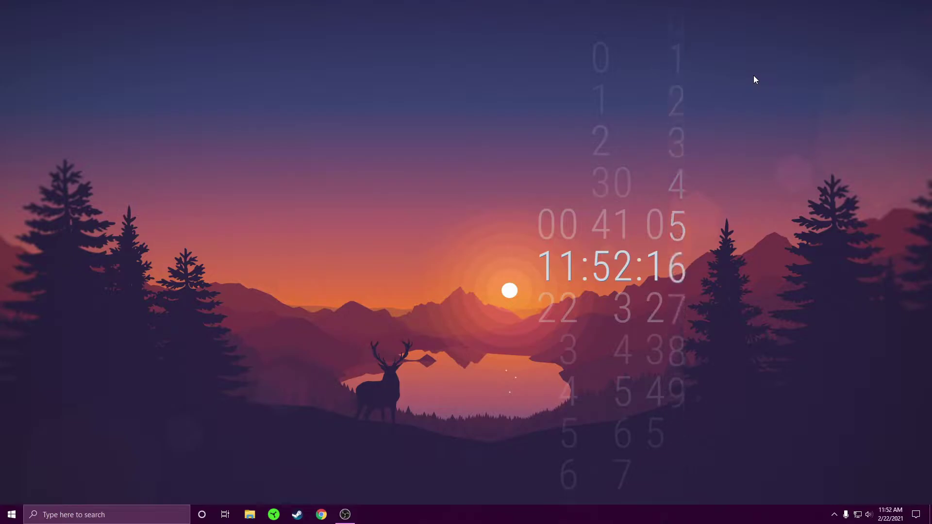
Launch Discord, leave Enable in-game overlay off, and close its window.
{"action": "key", "text": "super"}
{"action": "type", "text": "disc"}
{"action": "key", "text": "Return"}
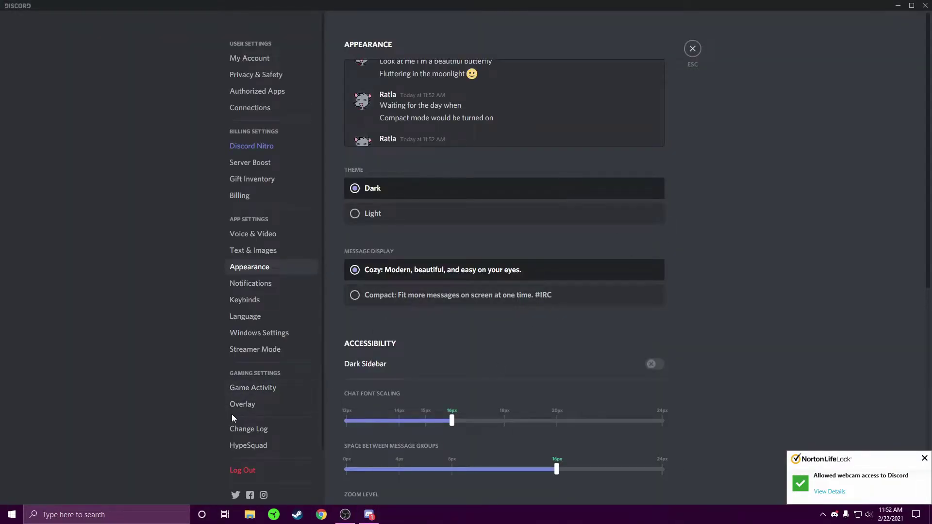
{"action": "left_click", "coordinate": [281, 407]}
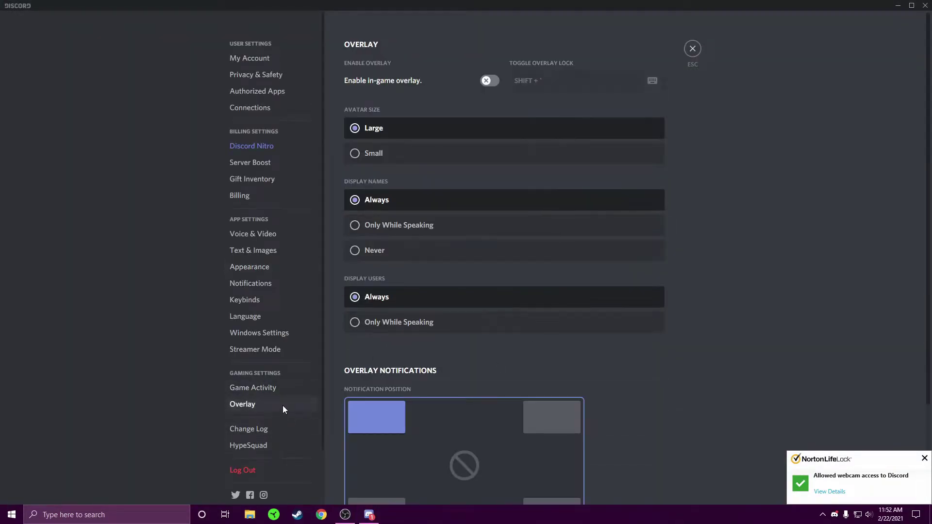
{"action": "left_click", "coordinate": [484, 83]}
{"action": "left_click", "coordinate": [490, 85]}
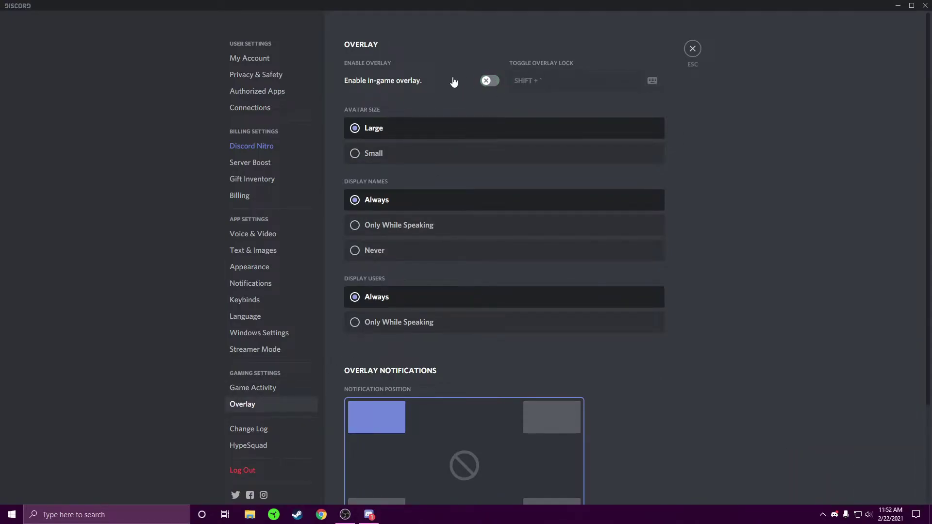
{"action": "left_click", "coordinate": [925, 6]}
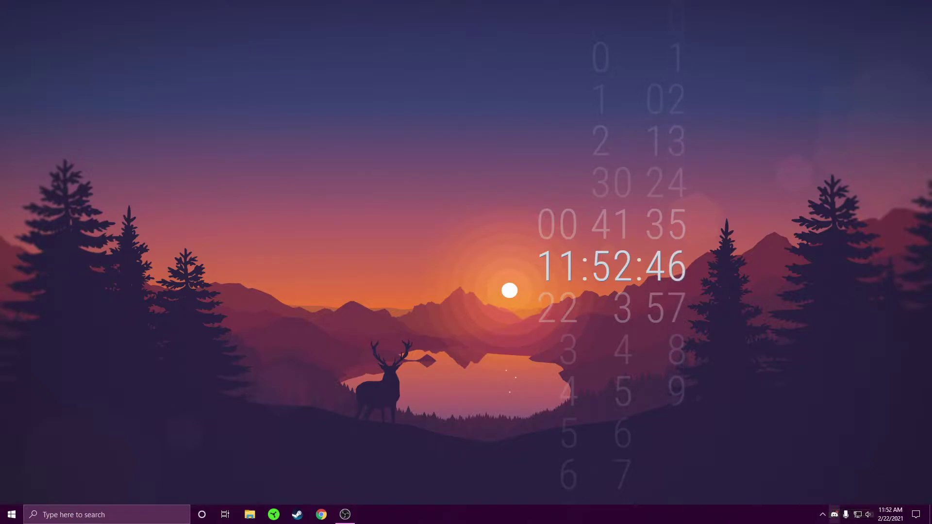
Quit Discord from its system tray icon.
{"action": "right_click", "coordinate": [836, 513]}
{"action": "left_click", "coordinate": [826, 516]}
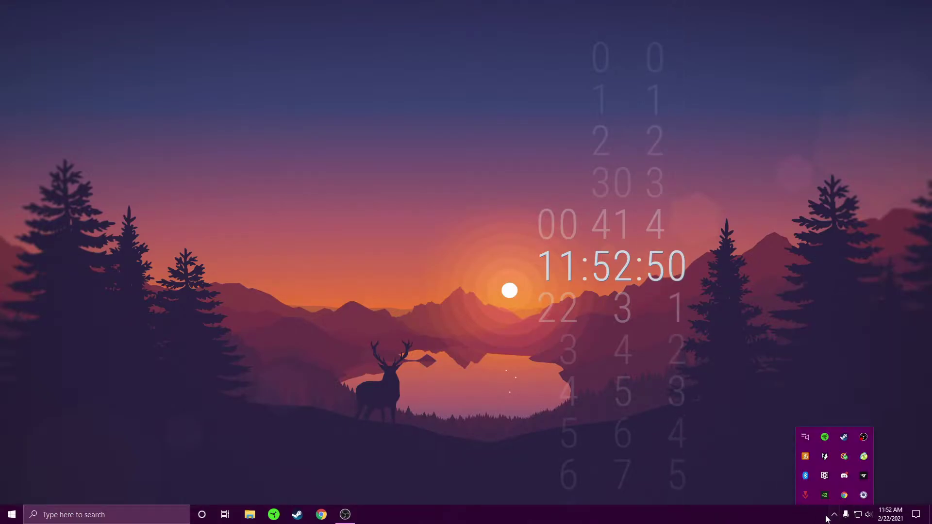
{"action": "right_click", "coordinate": [845, 478]}
{"action": "left_click", "coordinate": [868, 472]}
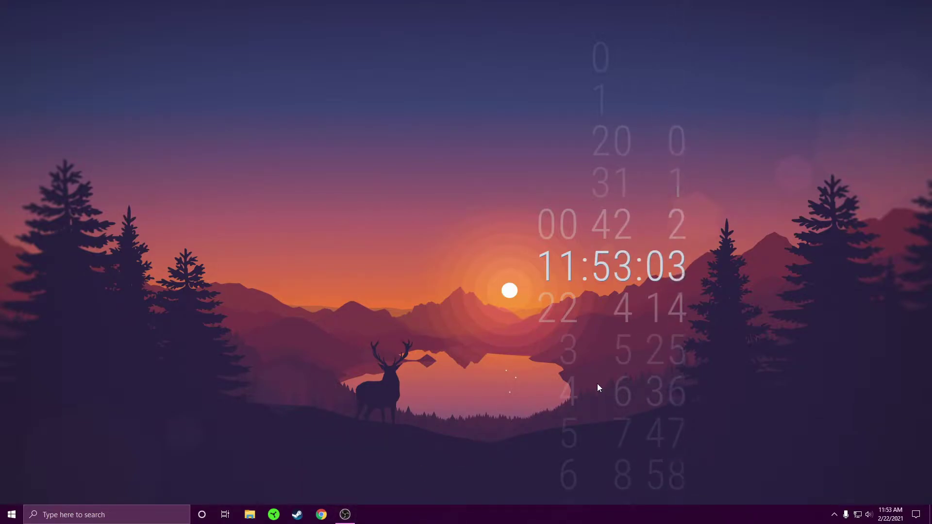
Look over the Focus assist settings, then close them.
{"action": "key", "text": "super"}
{"action": "type", "text": "focus"}
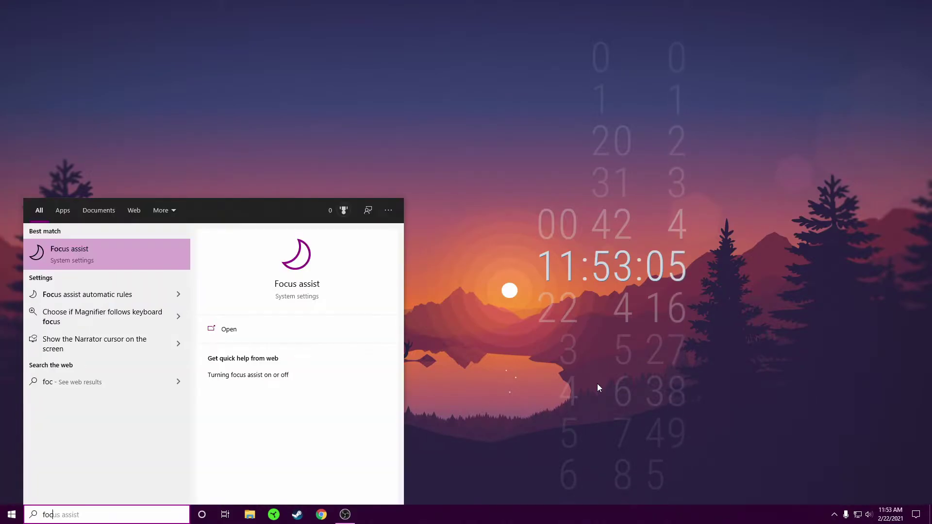
{"action": "left_click", "coordinate": [119, 249]}
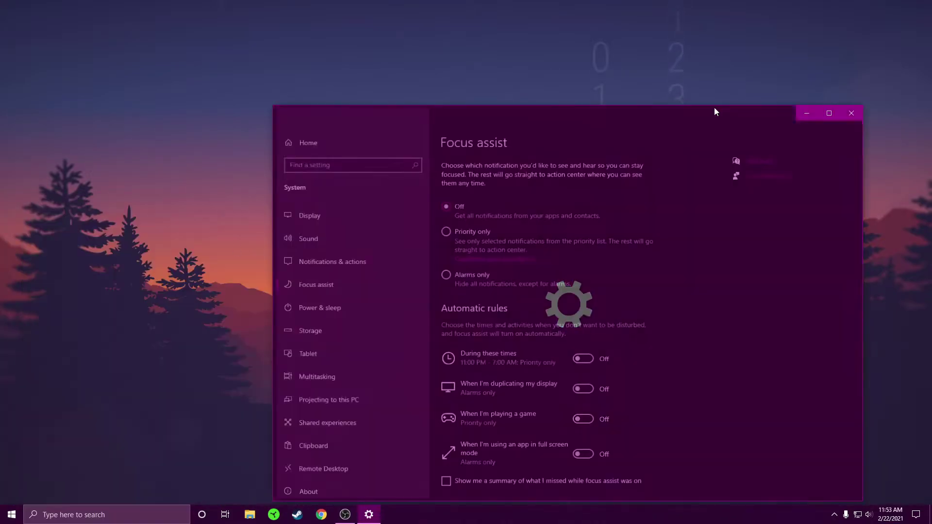
{"action": "scroll", "coordinate": [583, 302], "scroll_direction": "down", "scroll_amount": 1}
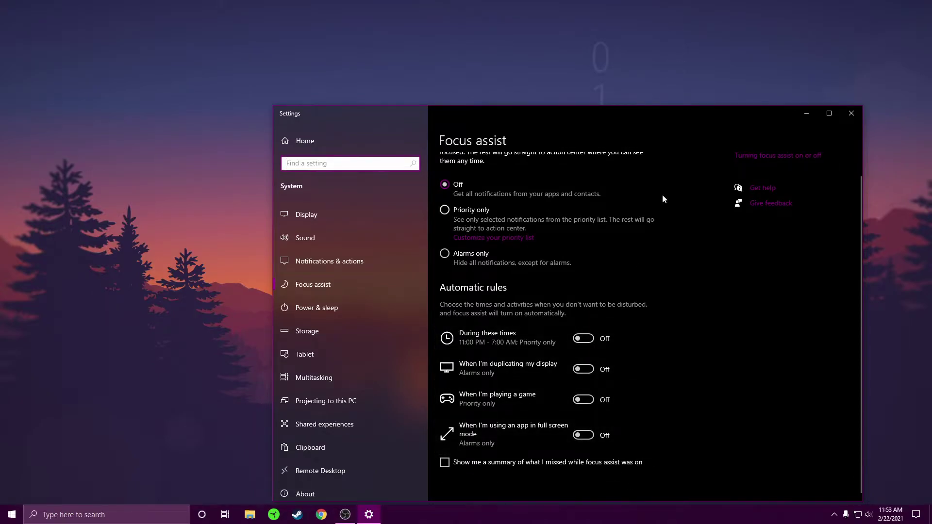
{"action": "left_click", "coordinate": [852, 113]}
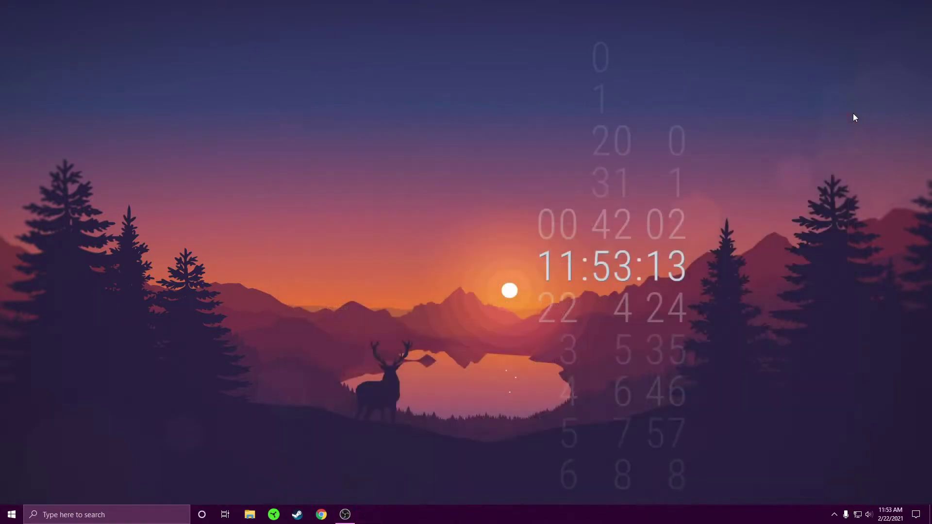
Confirm Game Mode and Xbox Game Bar are off.
{"action": "key", "text": "super"}
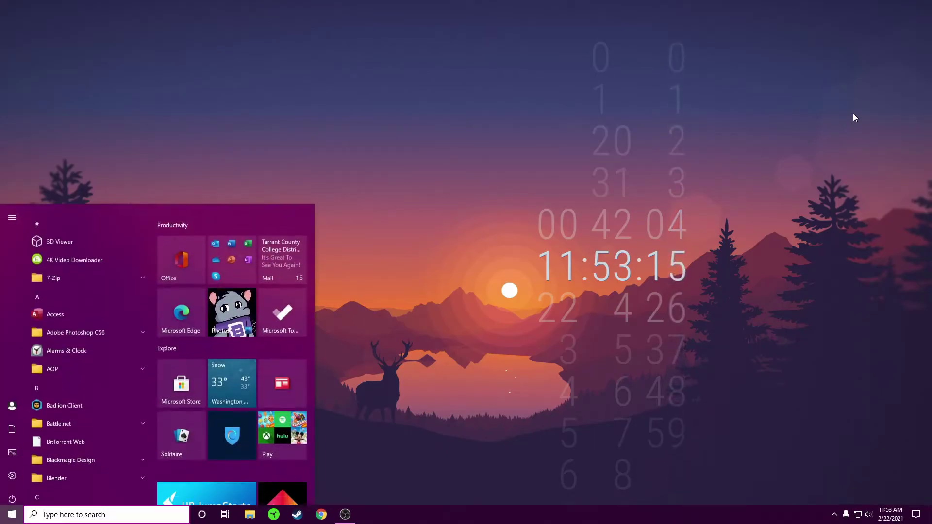
{"action": "type", "text": "ga"}
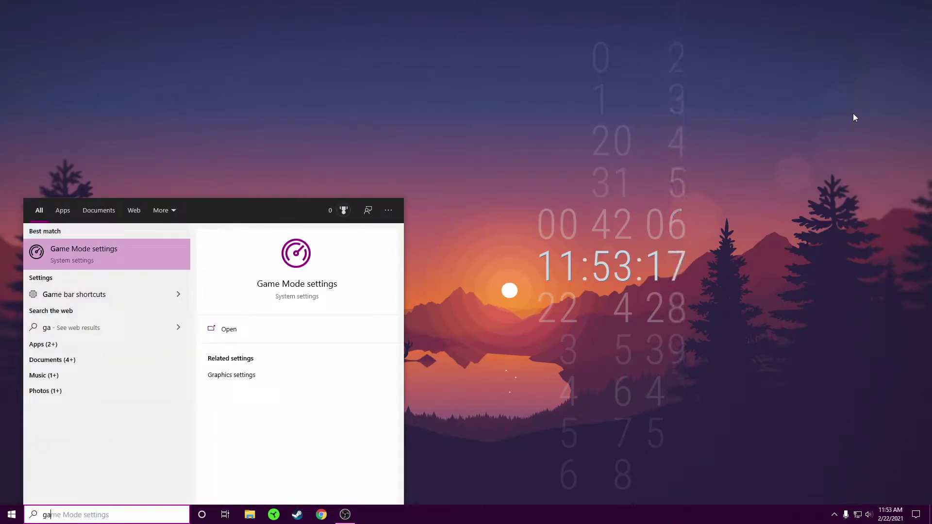
{"action": "left_click", "coordinate": [97, 253]}
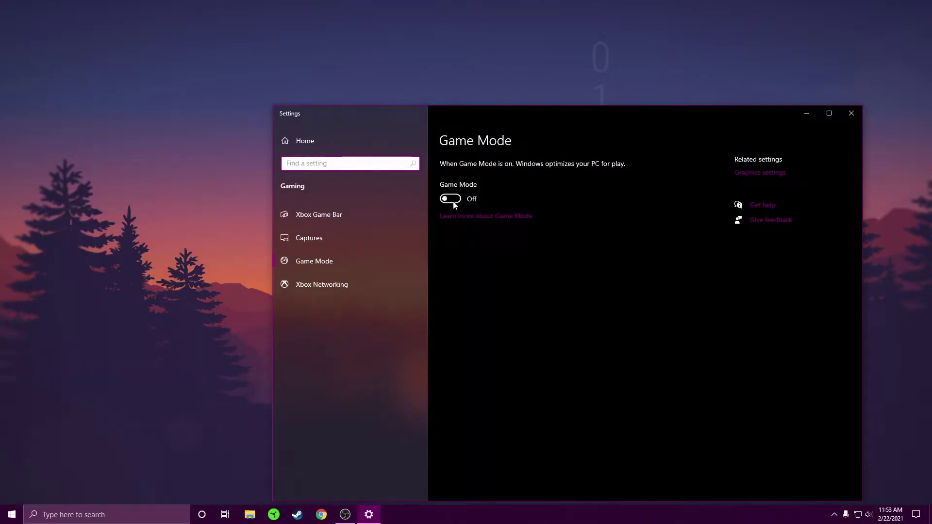
{"action": "left_click", "coordinate": [307, 217]}
{"action": "scroll", "coordinate": [485, 336], "scroll_direction": "down", "scroll_amount": 10}
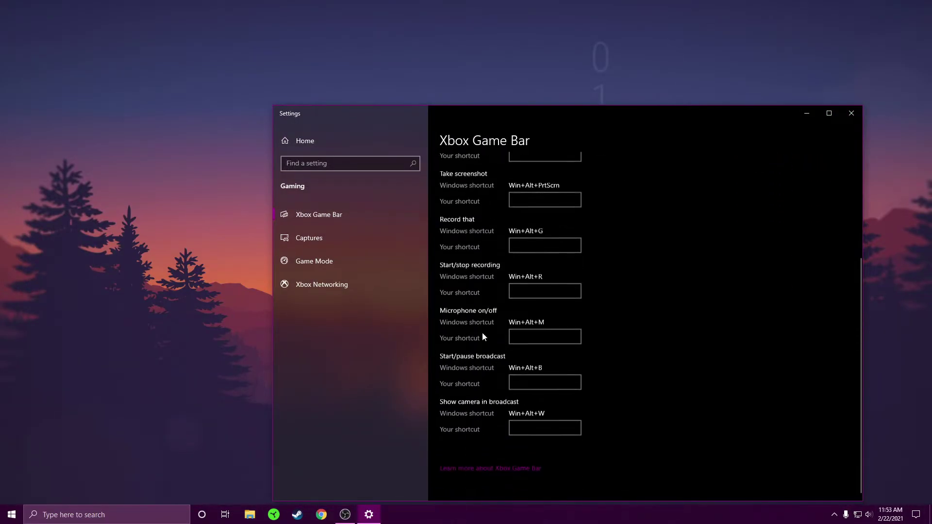
{"action": "scroll", "coordinate": [618, 263], "scroll_direction": "up", "scroll_amount": 4}
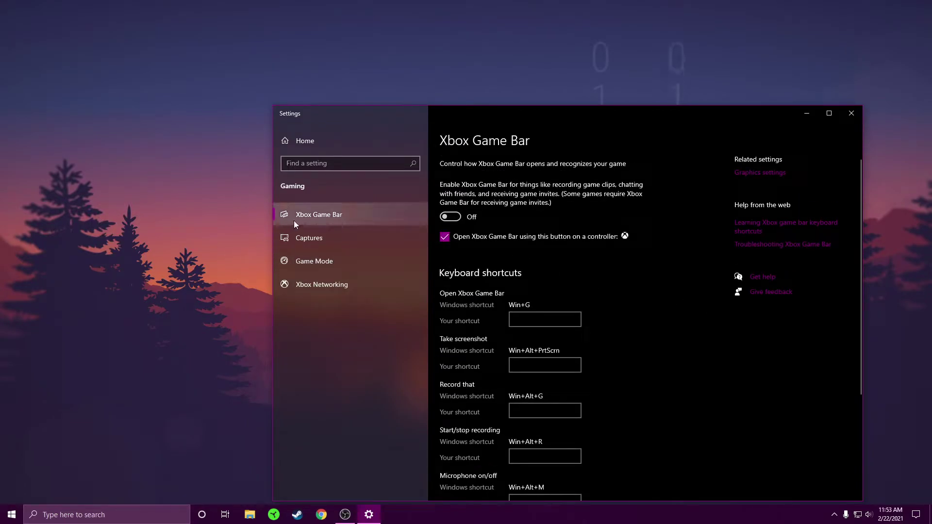
Confirm background recording and game audio are off on Captures, then close Settings.
{"action": "left_click", "coordinate": [350, 243]}
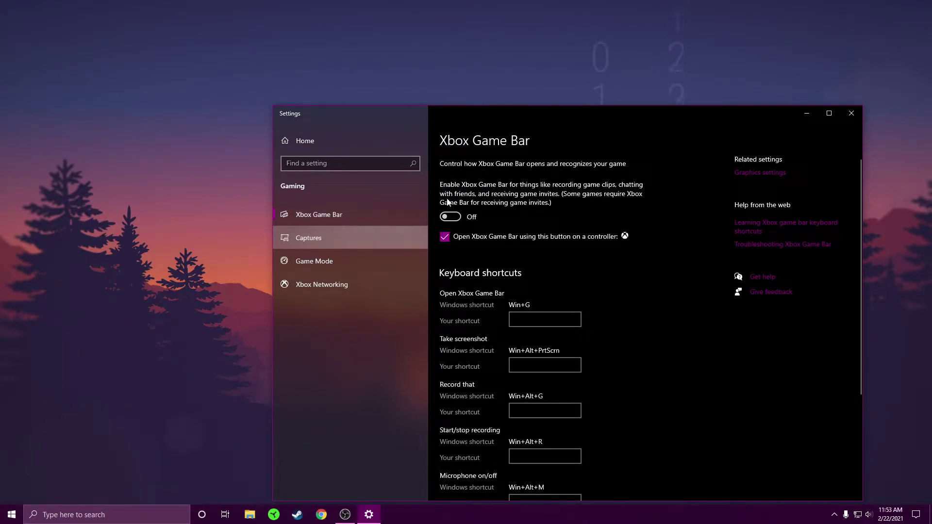
{"action": "scroll", "coordinate": [544, 271], "scroll_direction": "down", "scroll_amount": 5}
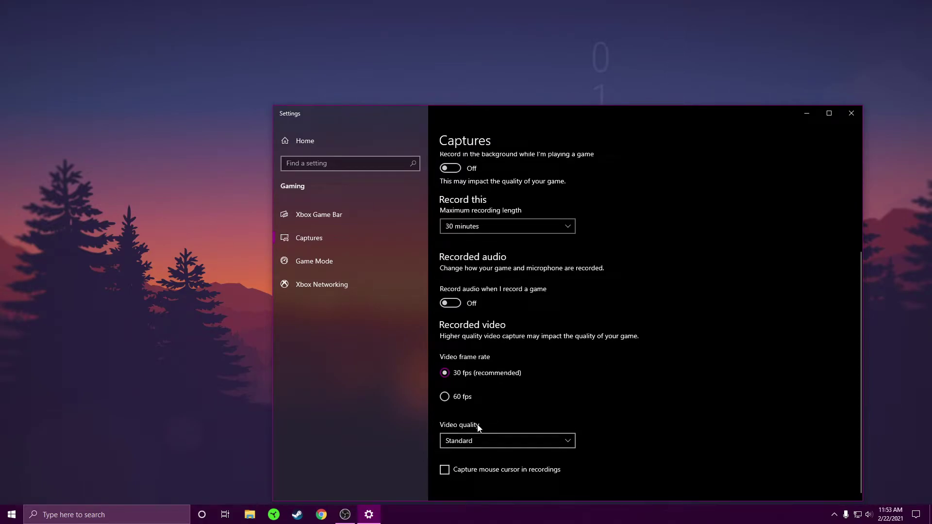
{"action": "scroll", "coordinate": [477, 315], "scroll_direction": "up", "scroll_amount": 3}
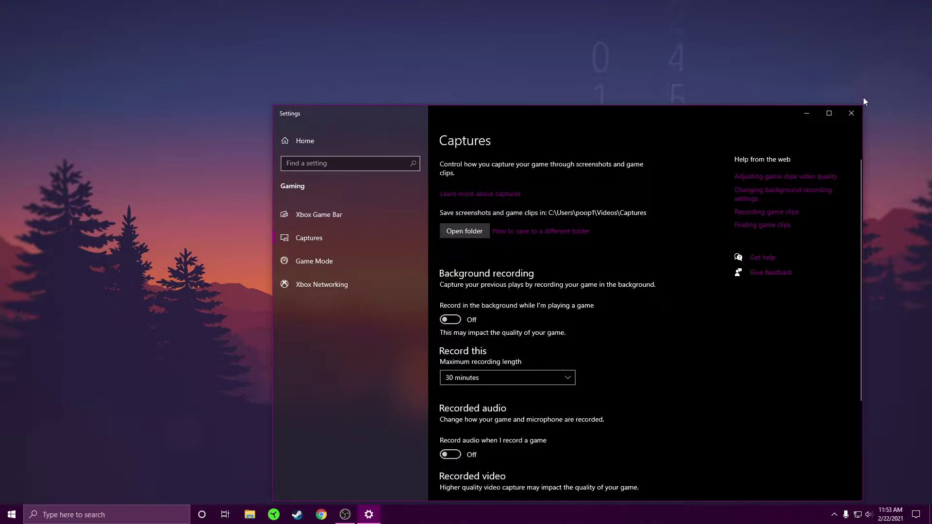
{"action": "left_click", "coordinate": [849, 113]}
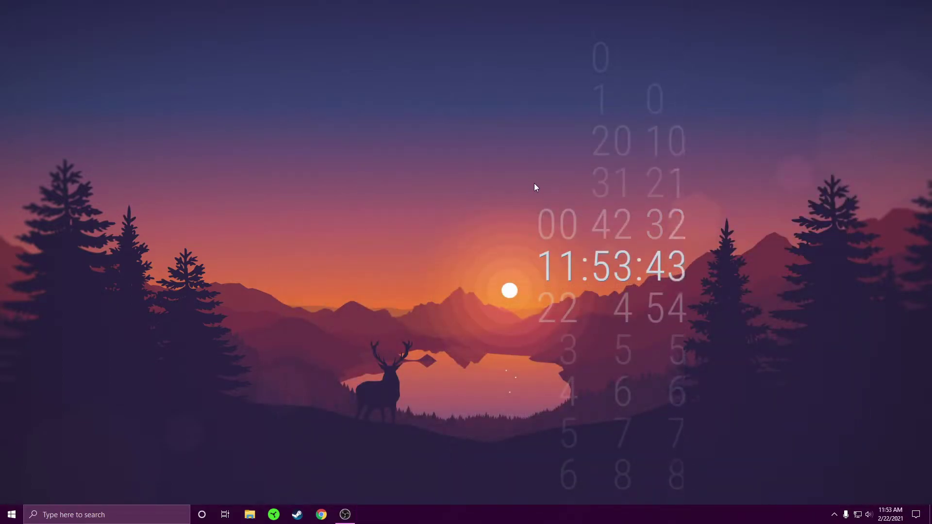
Open %temp% and delete all its files, skipping the ones still in use.
{"action": "key", "text": "super"}
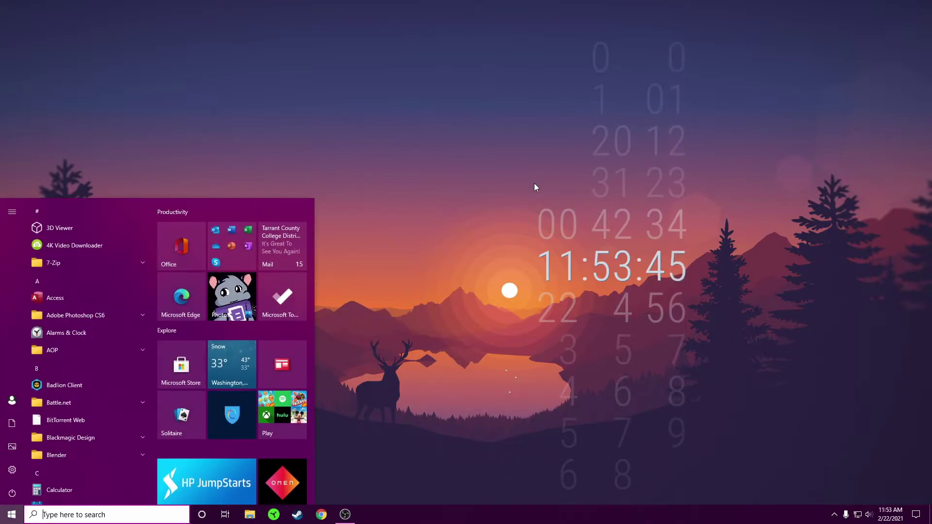
{"action": "type", "text": "%temp%"}
{"action": "key", "text": "Return"}
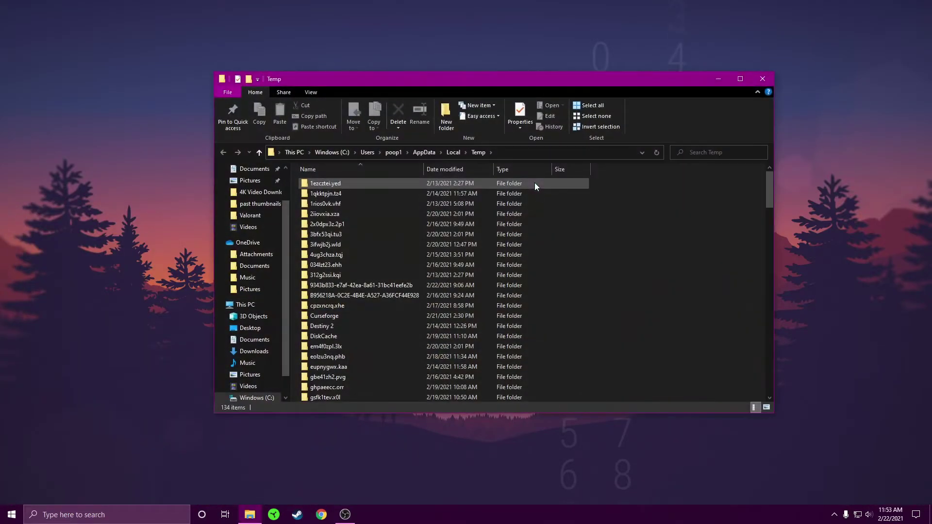
{"action": "scroll", "coordinate": [531, 214], "scroll_direction": "down", "scroll_amount": 3}
{"action": "scroll", "coordinate": [544, 215], "scroll_direction": "up", "scroll_amount": 3}
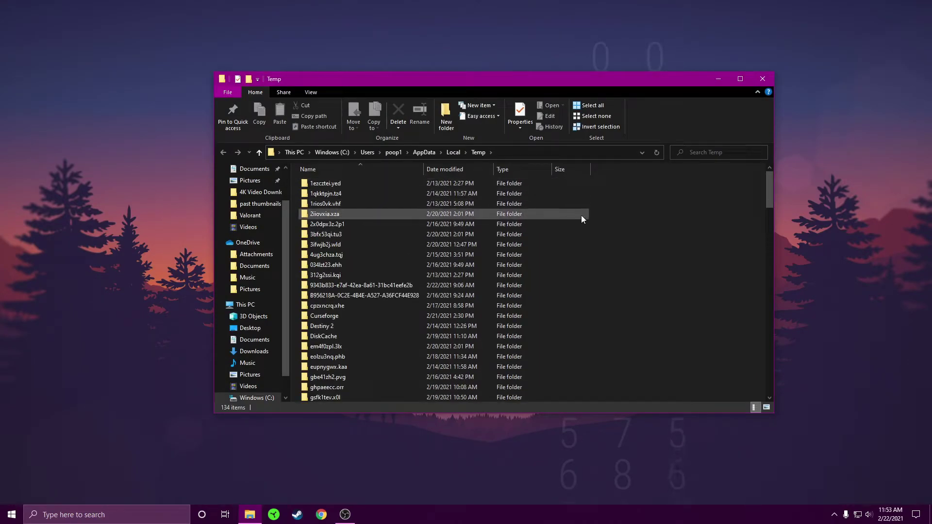
{"action": "key", "text": "ctrl+a"}
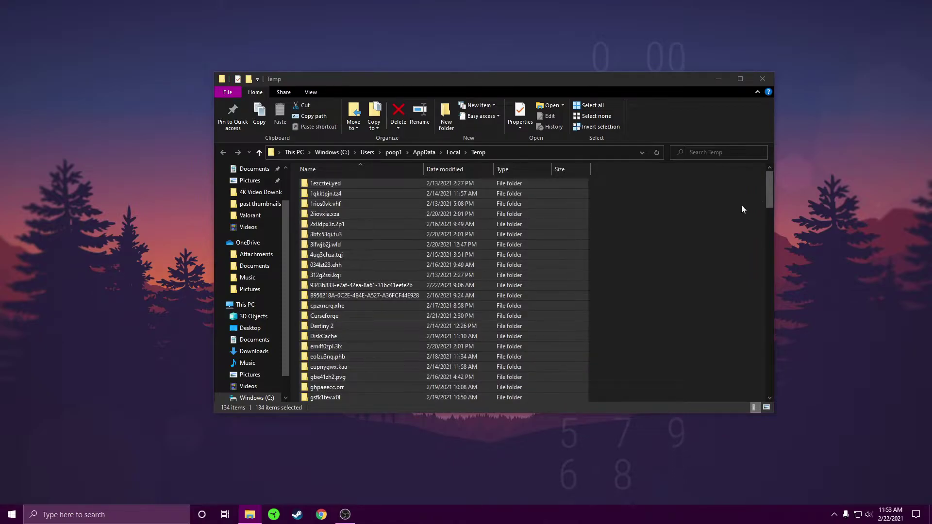
{"action": "key", "text": "Delete"}
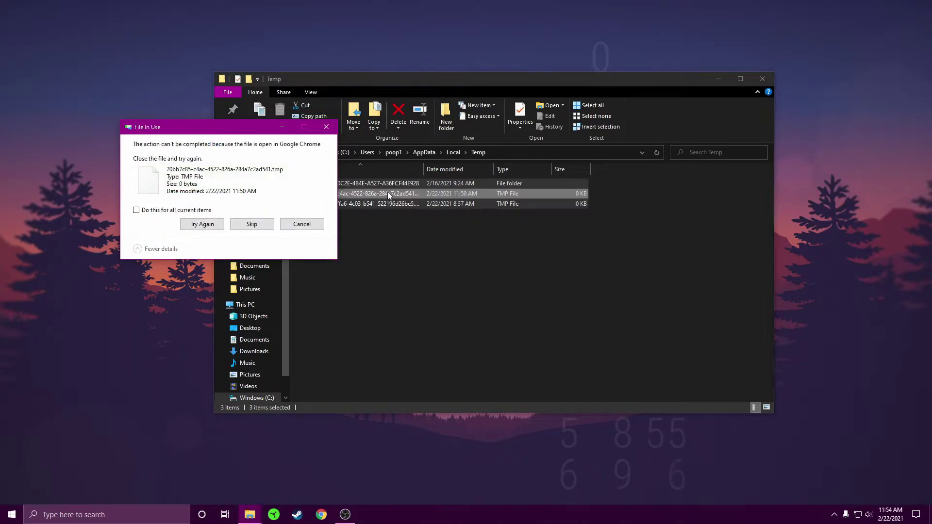
{"action": "left_click", "coordinate": [326, 127]}
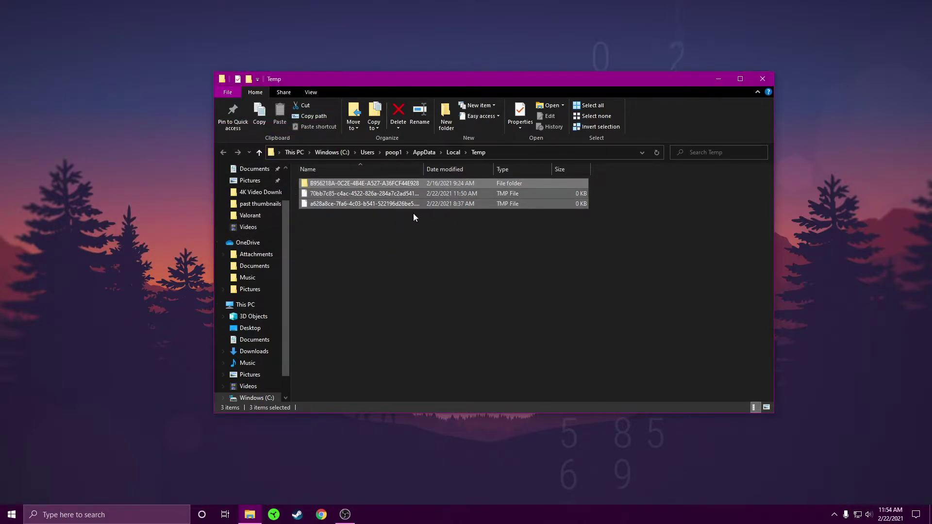
{"action": "left_click", "coordinate": [754, 78]}
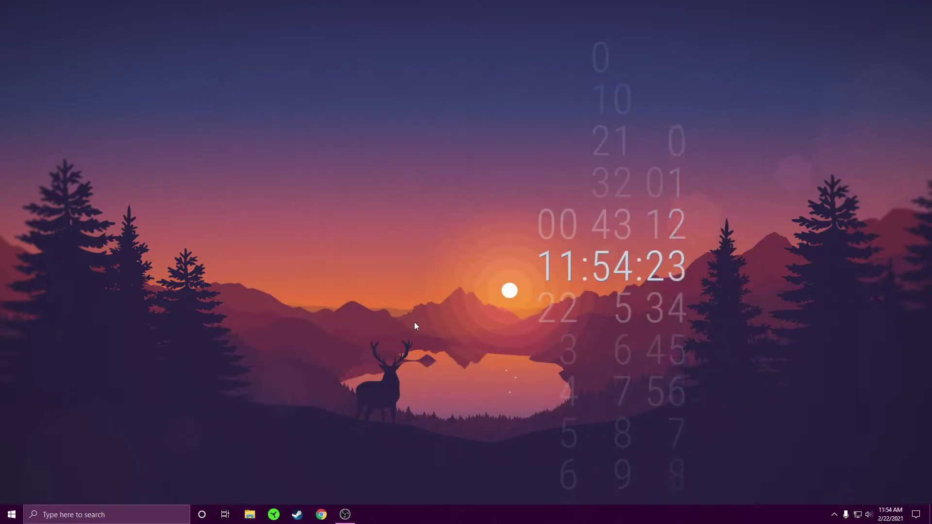
{"action": "key", "text": "super"}
{"action": "type", "text": "gefor"}
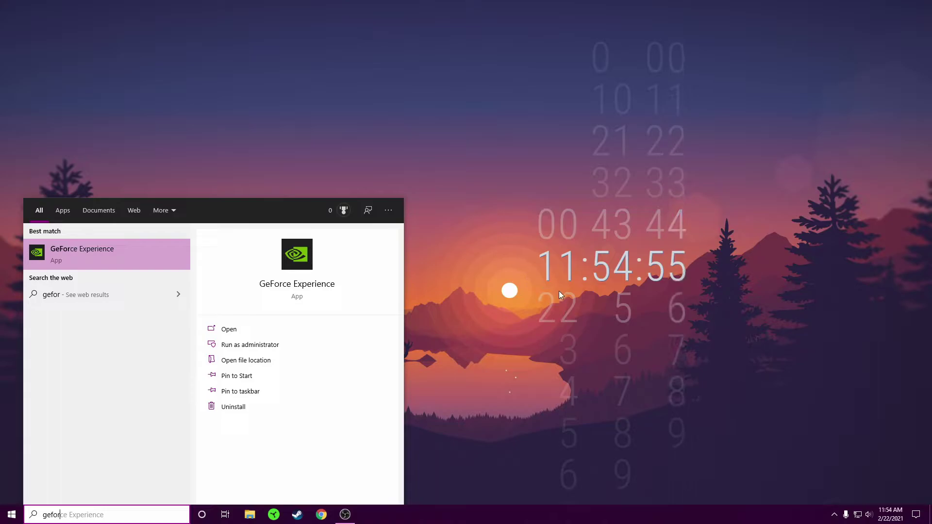
{"action": "left_click", "coordinate": [517, 276]}
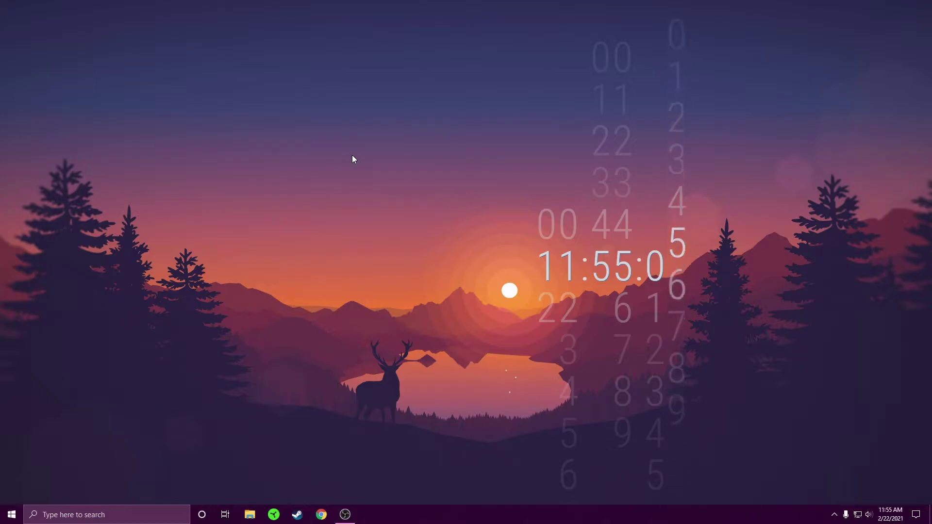
Launch NVIDIA Control Panel and apply 'Use the advanced 3D image settings' for image preview.
{"action": "right_click", "coordinate": [341, 230]}
{"action": "left_click", "coordinate": [384, 308]}
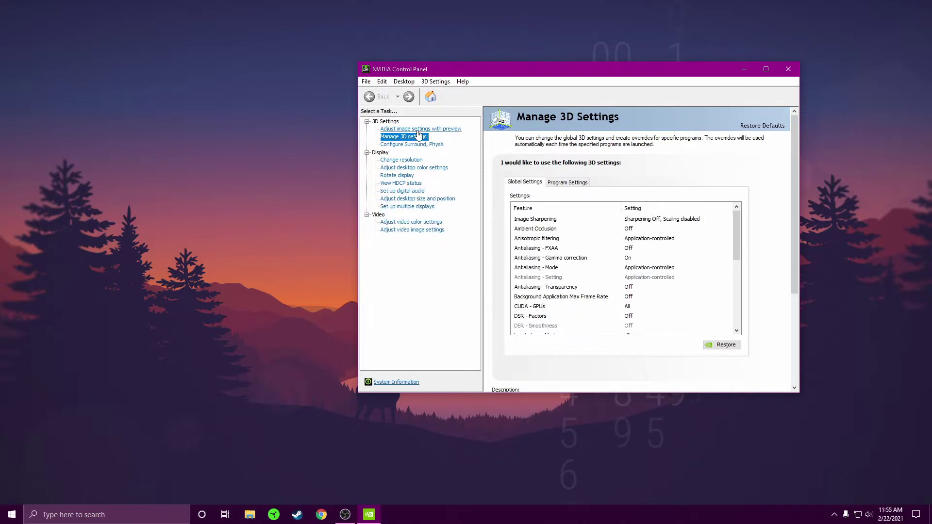
{"action": "left_click", "coordinate": [420, 129]}
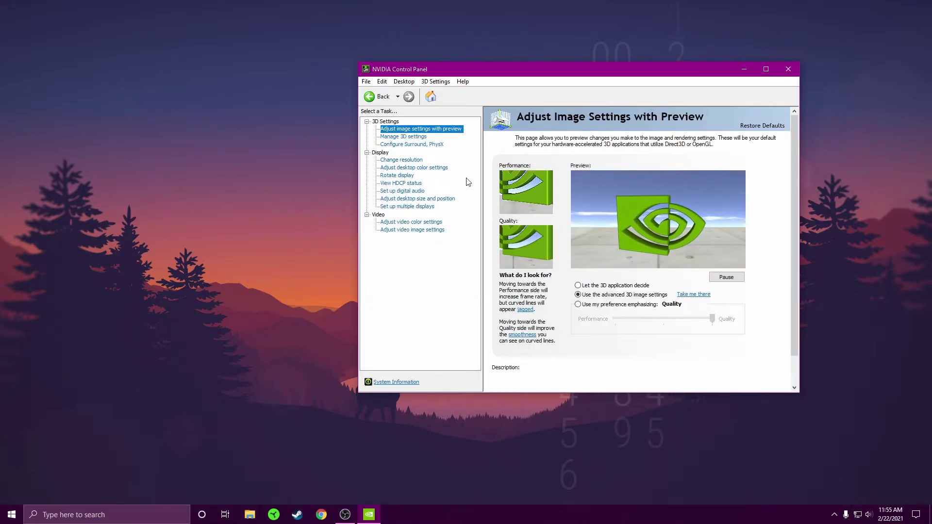
{"action": "left_click", "coordinate": [578, 295]}
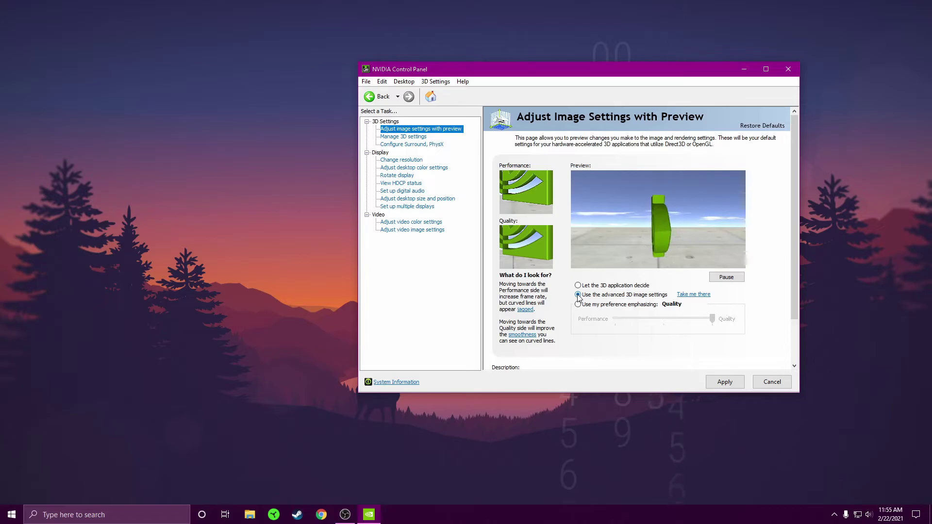
{"action": "left_click", "coordinate": [725, 382]}
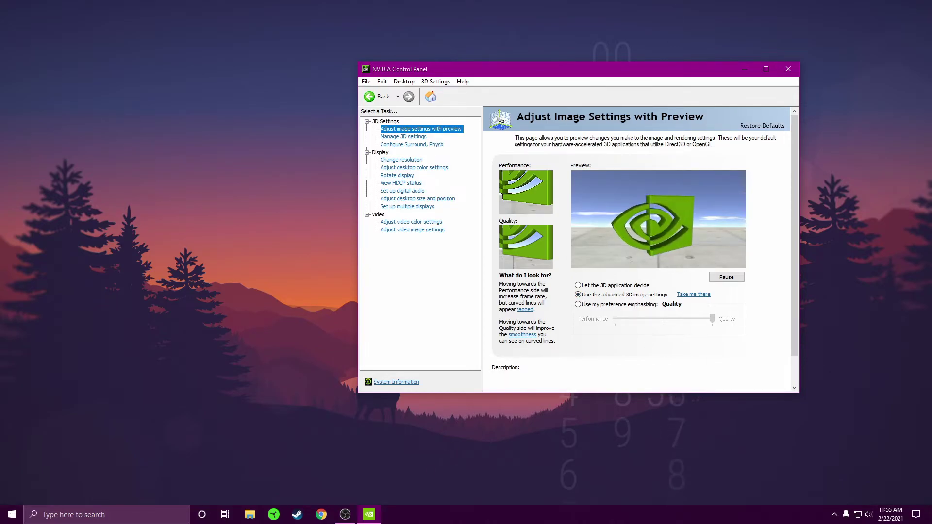
{"action": "left_click", "coordinate": [349, 515]}
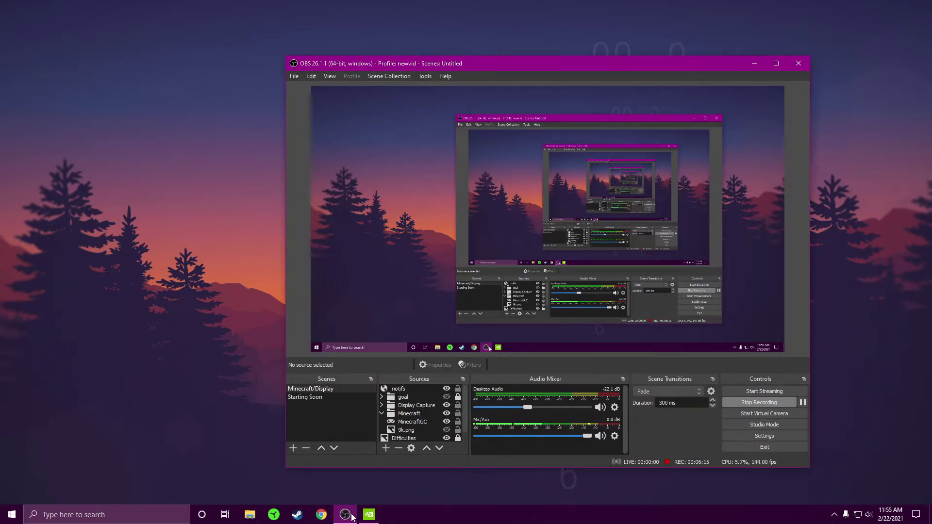
{"action": "left_click", "coordinate": [350, 516]}
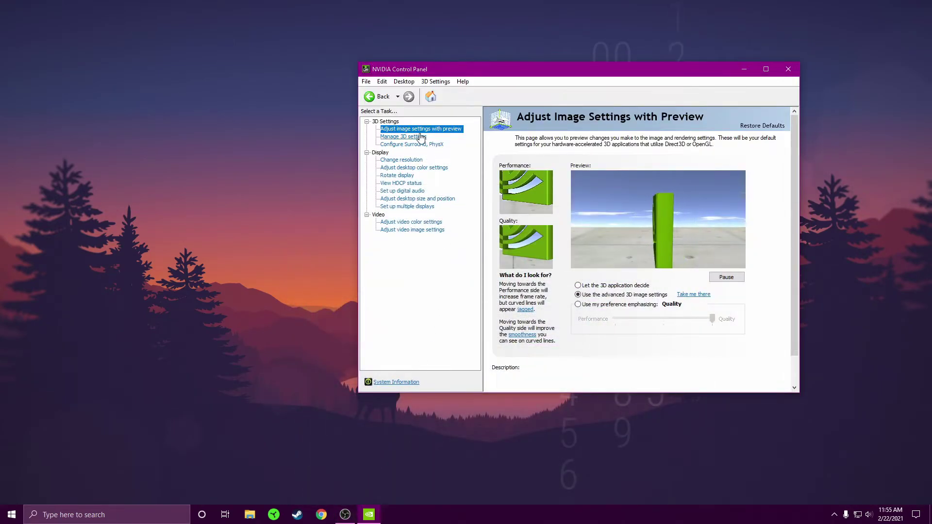
Keep global Low Latency Mode at Ultra in Manage 3D settings.
{"action": "left_click", "coordinate": [421, 137]}
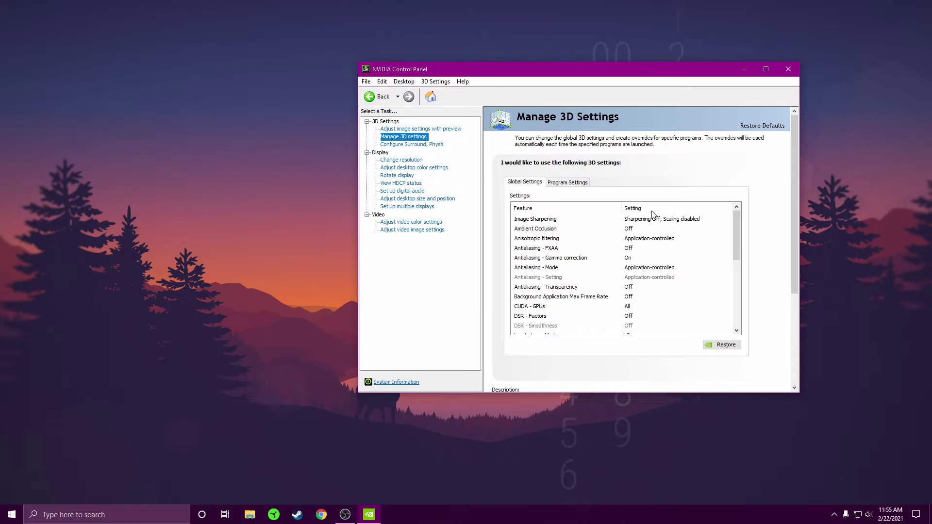
{"action": "scroll", "coordinate": [595, 291], "scroll_direction": "down", "scroll_amount": 2}
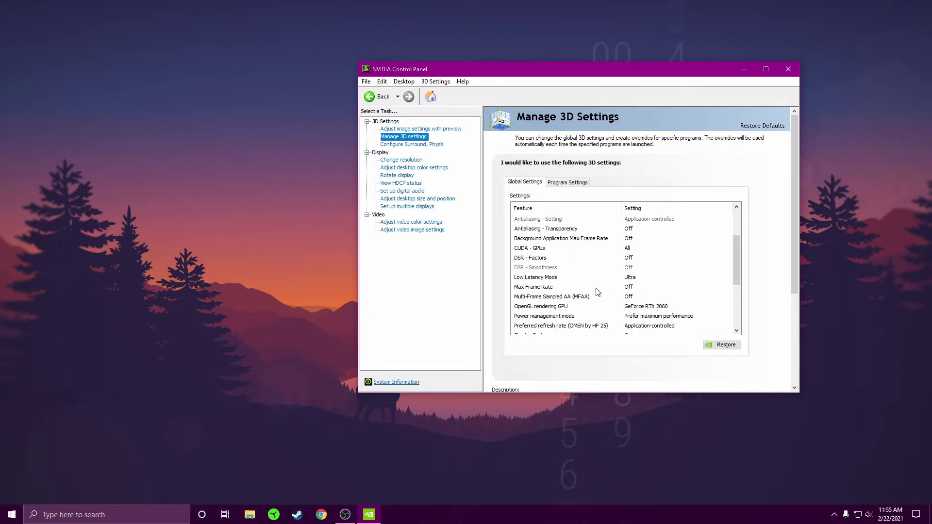
{"action": "left_click", "coordinate": [633, 280]}
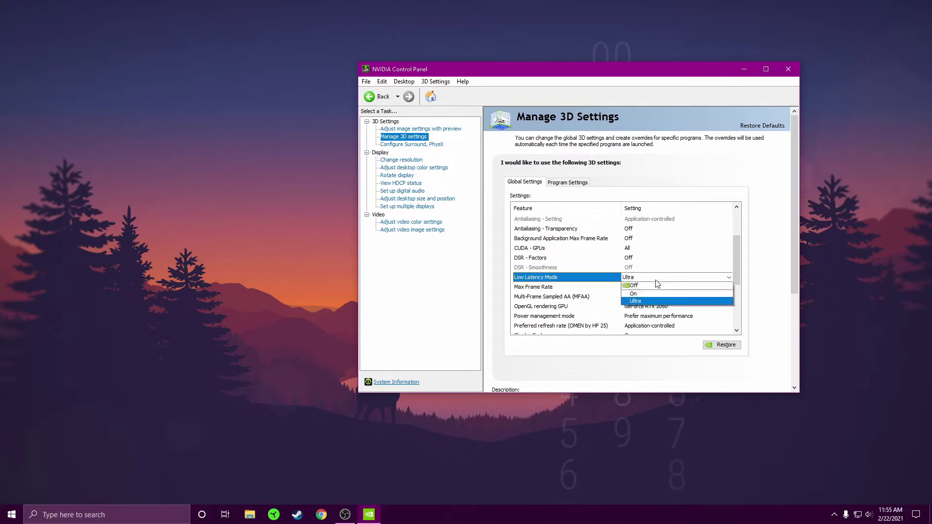
{"action": "left_click", "coordinate": [643, 278]}
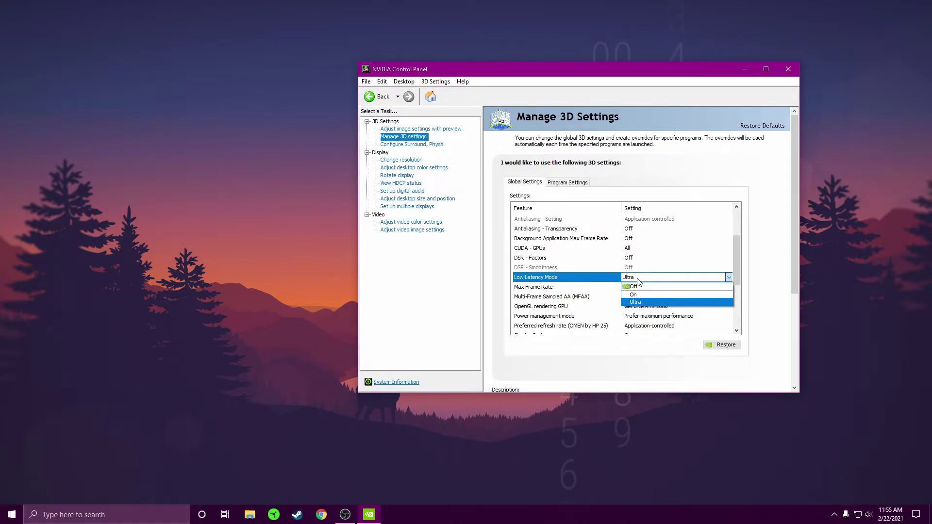
{"action": "left_click", "coordinate": [643, 277]}
{"action": "left_click", "coordinate": [644, 281]}
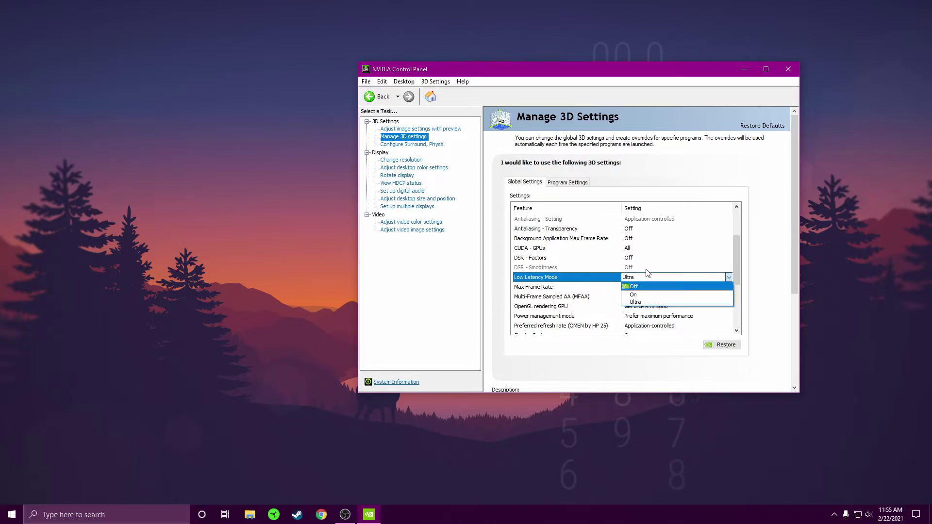
{"action": "left_click", "coordinate": [645, 278]}
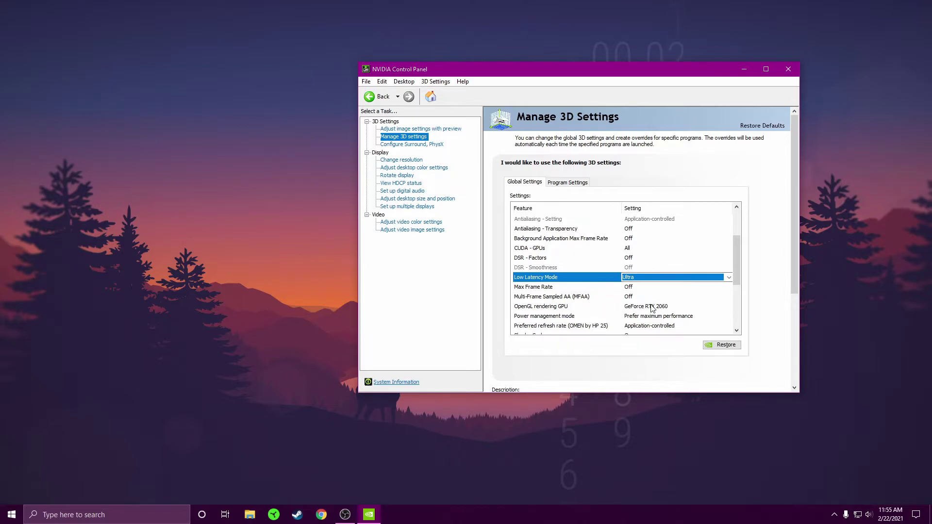
Set OpenGL rendering GPU to GeForce RTX 2060 and review the global settings list.
{"action": "left_click", "coordinate": [670, 308]}
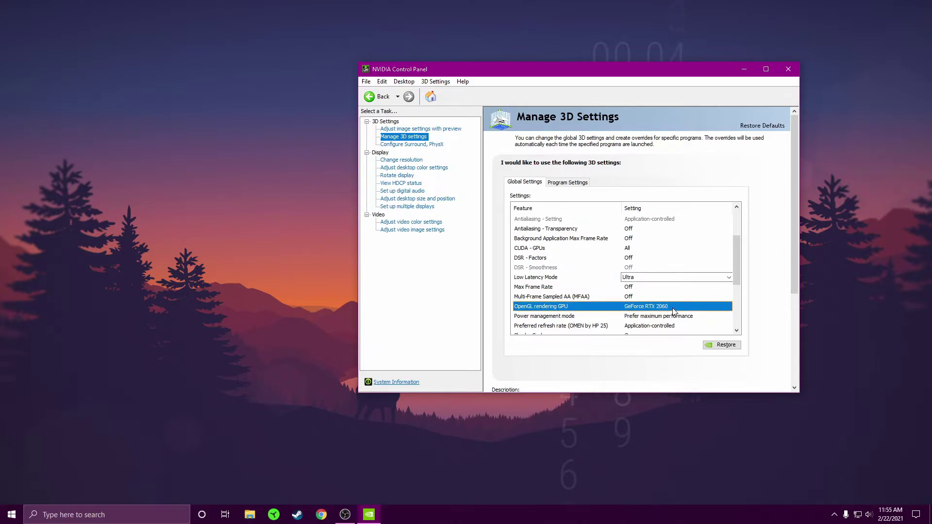
{"action": "left_click", "coordinate": [673, 309]}
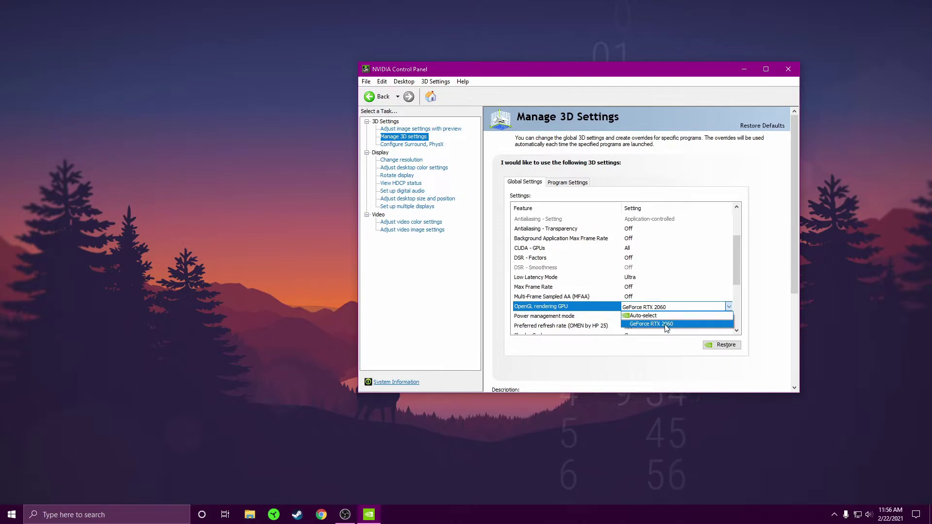
{"action": "left_click", "coordinate": [668, 324]}
{"action": "scroll", "coordinate": [689, 291], "scroll_direction": "down", "scroll_amount": 1}
{"action": "left_click", "coordinate": [706, 279]}
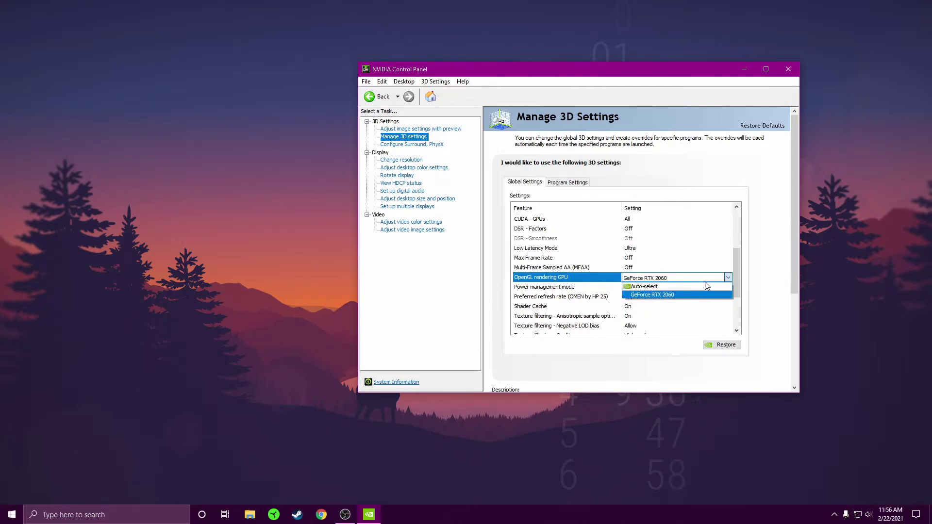
{"action": "left_click", "coordinate": [708, 295]}
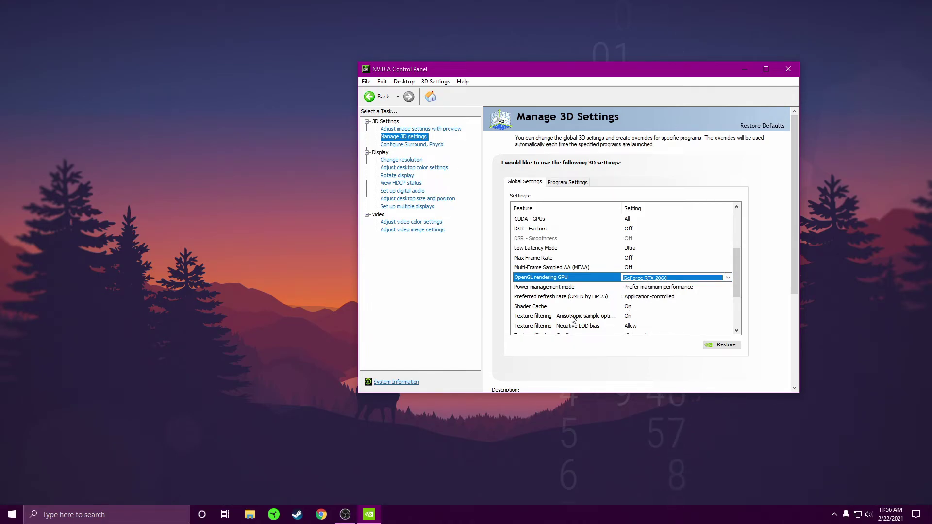
{"action": "scroll", "coordinate": [546, 282], "scroll_direction": "down", "scroll_amount": 2}
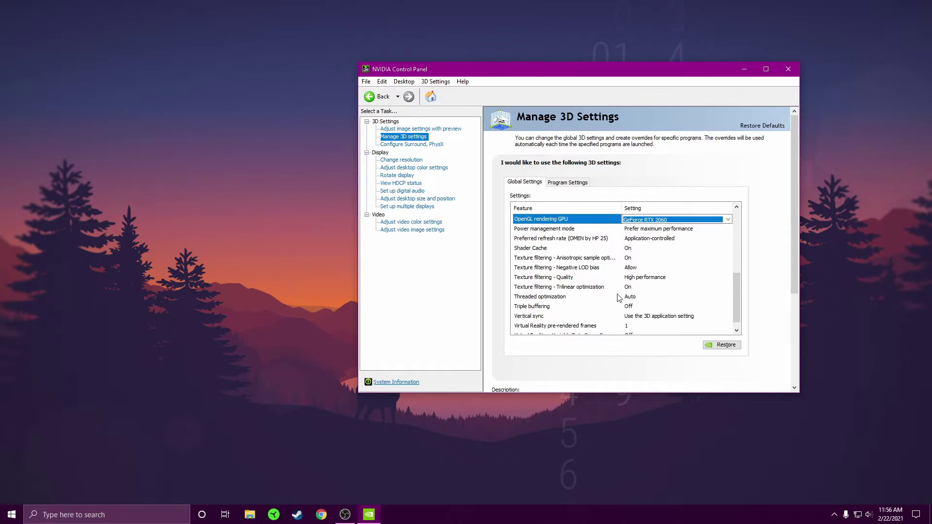
{"action": "scroll", "coordinate": [627, 286], "scroll_direction": "up", "scroll_amount": 5}
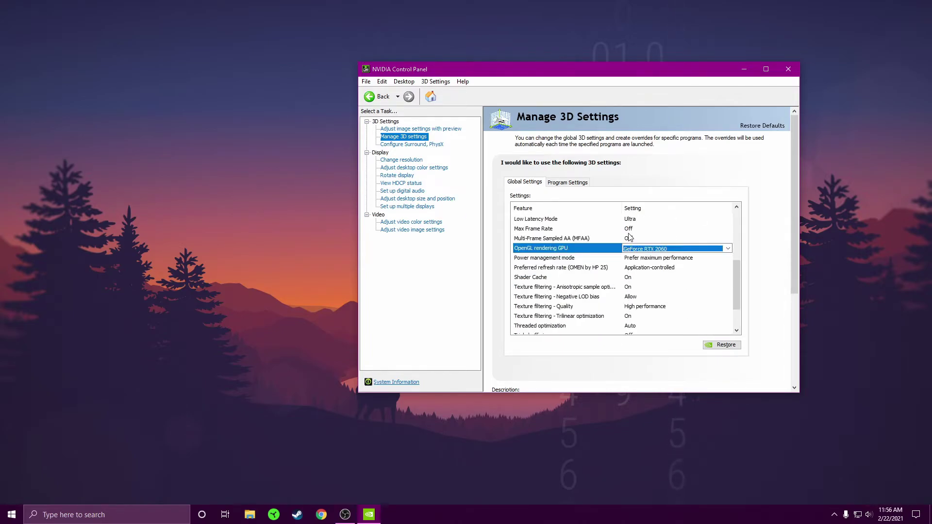
{"action": "scroll", "coordinate": [629, 236], "scroll_direction": "up", "scroll_amount": 6}
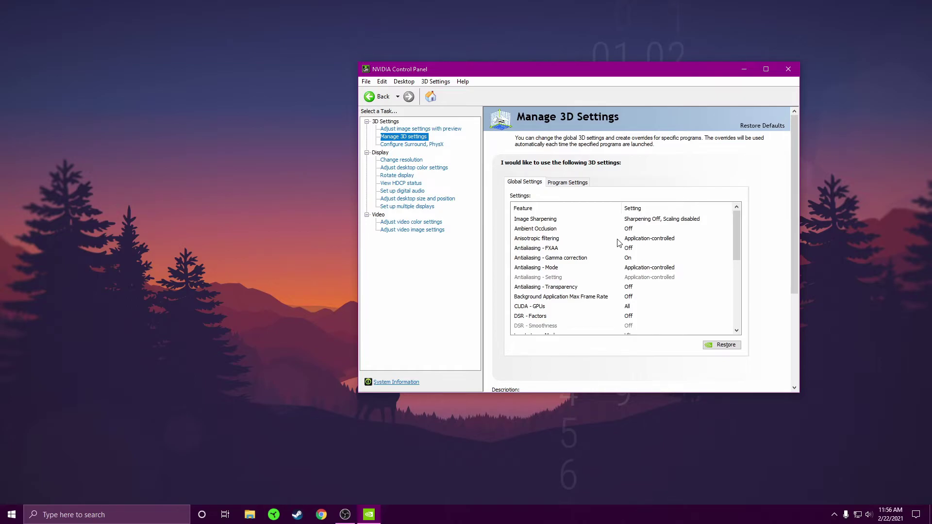
{"action": "scroll", "coordinate": [669, 267], "scroll_direction": "down", "scroll_amount": 6}
{"action": "scroll", "coordinate": [679, 282], "scroll_direction": "up", "scroll_amount": 6}
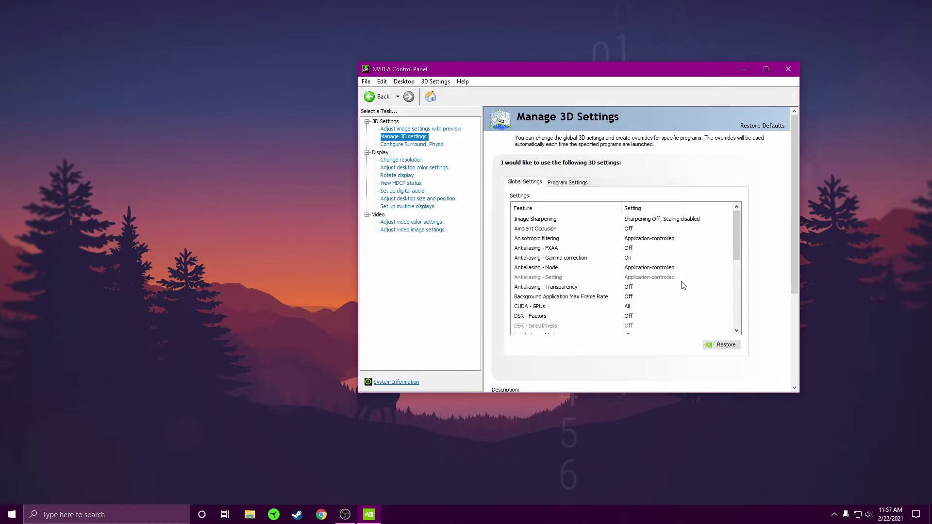
Close NVIDIA Control Panel, open Graphics settings and remove the old VALORANT preference.
{"action": "left_click", "coordinate": [789, 68]}
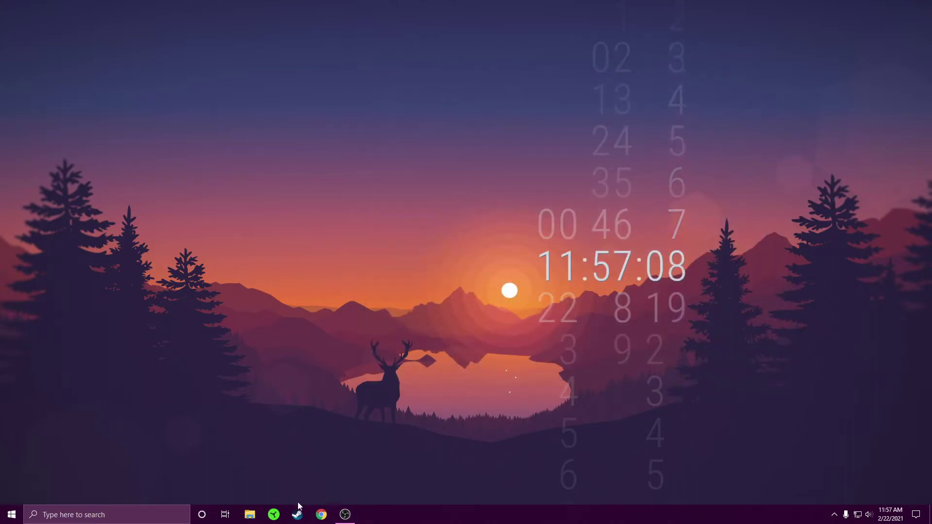
{"action": "left_click", "coordinate": [106, 516]}
{"action": "type", "text": "graphic"}
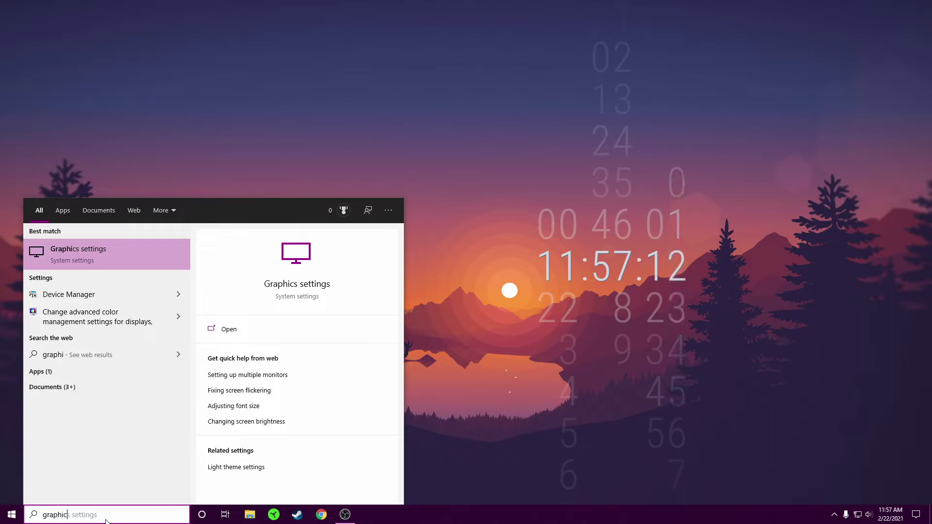
{"action": "left_click", "coordinate": [99, 243]}
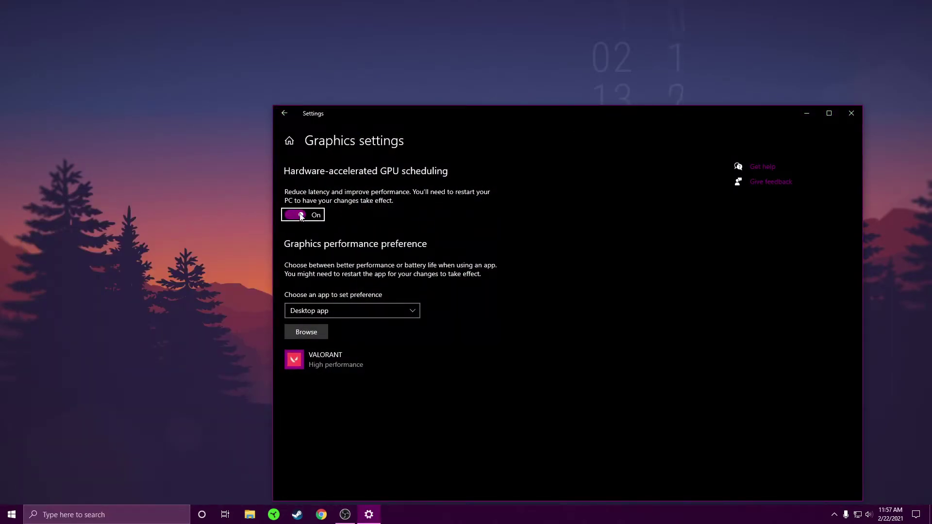
{"action": "left_click", "coordinate": [369, 362]}
{"action": "left_click", "coordinate": [468, 408]}
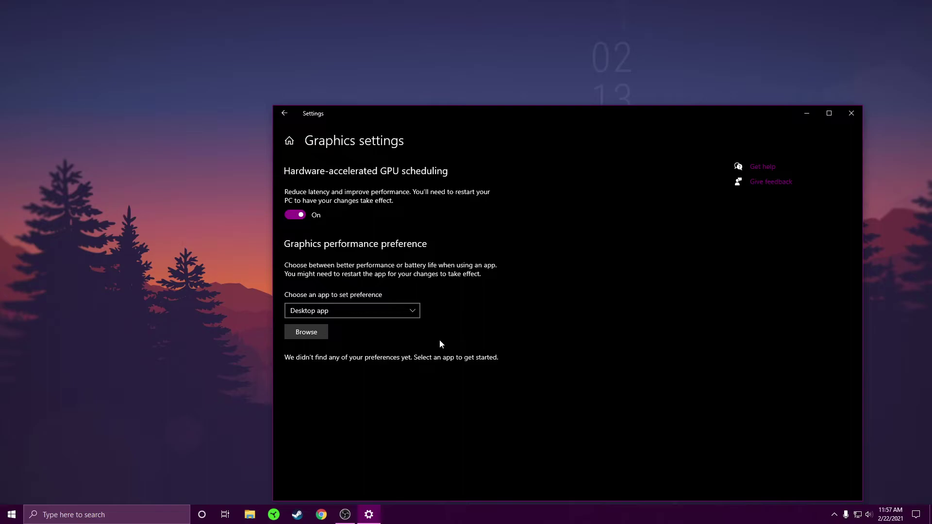
Add VALORANT-Win64-Shipping.exe from C:\Riot Games\VALORANT\live\ShooterGame\Binaries\Win64 to the app list.
{"action": "left_click", "coordinate": [306, 332]}
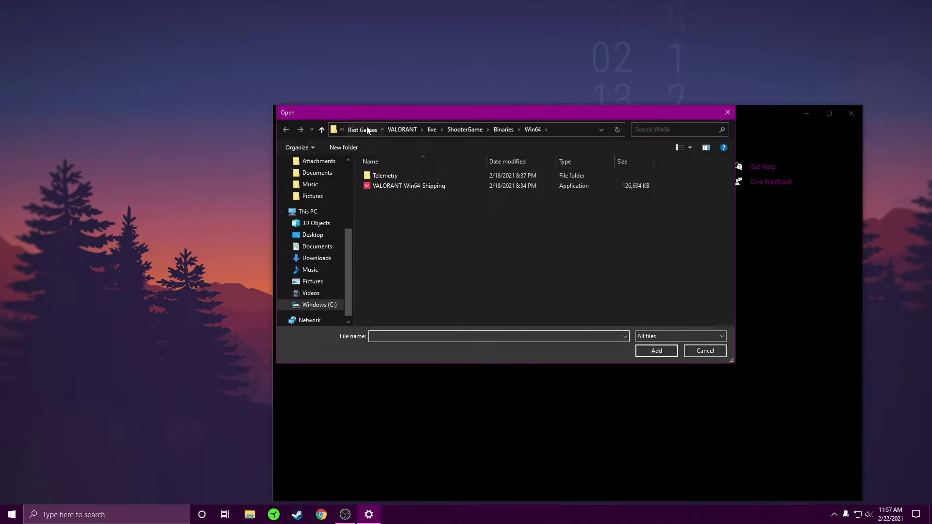
{"action": "left_click", "coordinate": [365, 128]}
{"action": "left_click", "coordinate": [354, 129]}
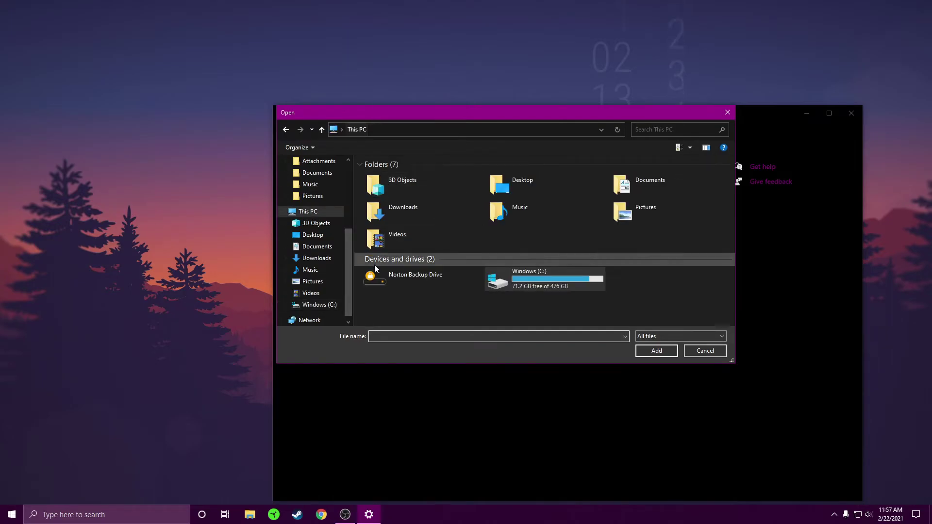
{"action": "double_click", "coordinate": [529, 288]}
{"action": "scroll", "coordinate": [444, 248], "scroll_direction": "down", "scroll_amount": 2}
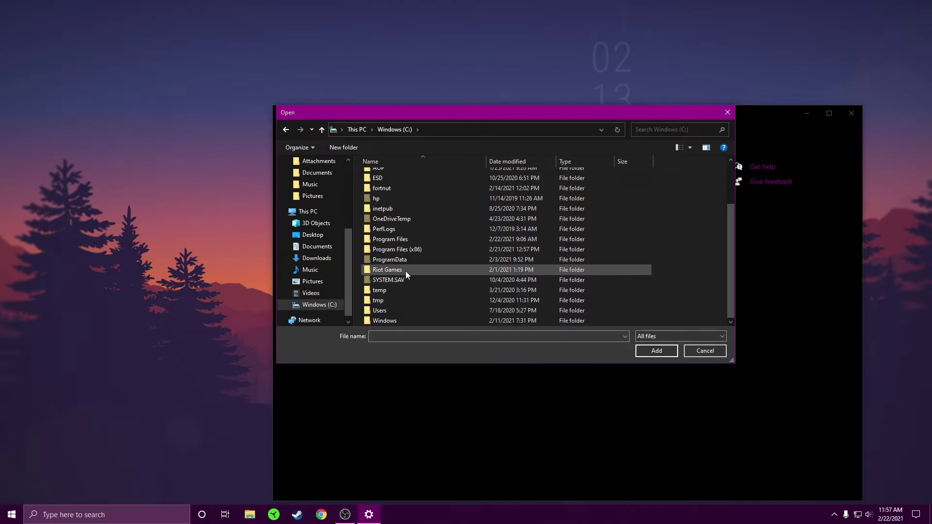
{"action": "double_click", "coordinate": [405, 270]}
{"action": "double_click", "coordinate": [398, 186]}
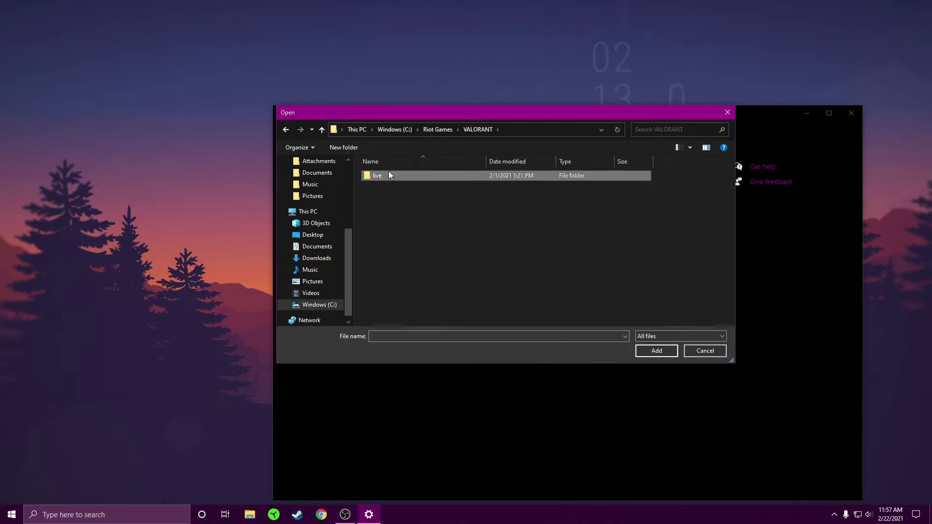
{"action": "double_click", "coordinate": [387, 175]}
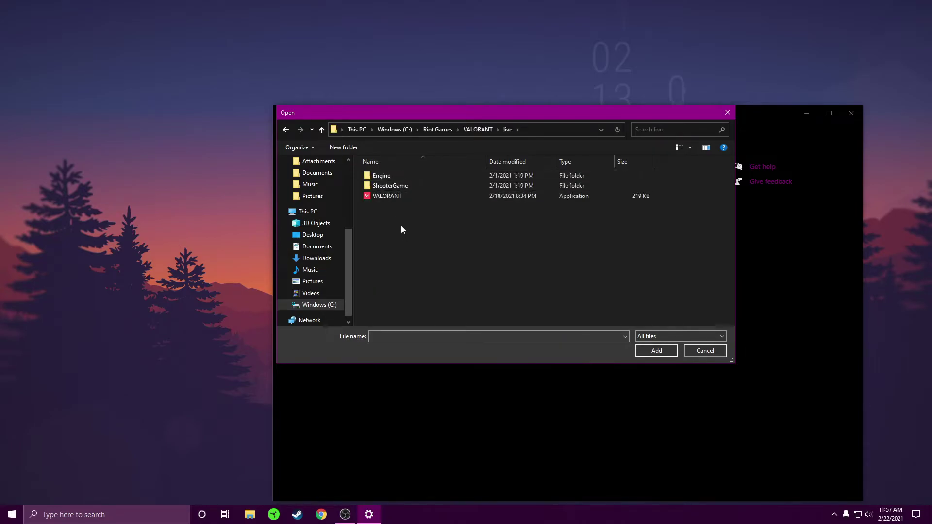
{"action": "double_click", "coordinate": [391, 186]}
{"action": "double_click", "coordinate": [392, 174]}
{"action": "double_click", "coordinate": [392, 175]}
{"action": "left_click", "coordinate": [386, 188]}
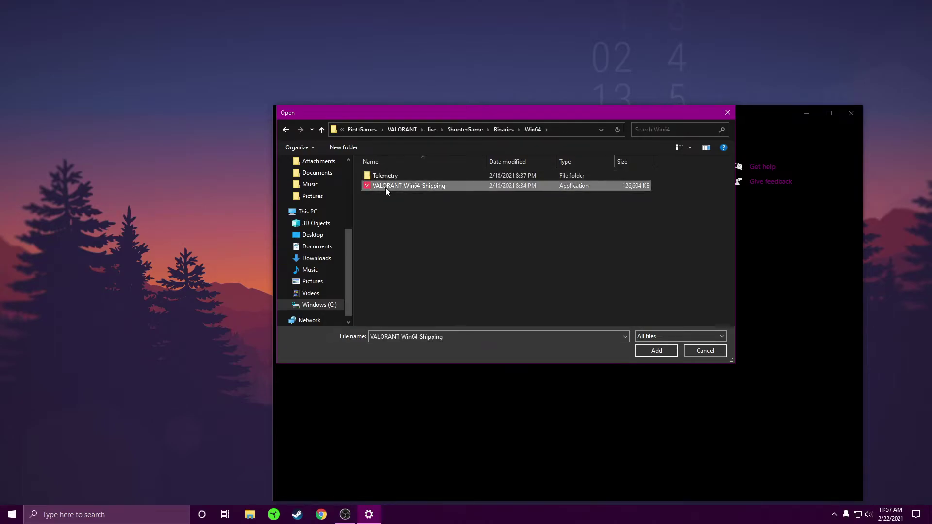
{"action": "left_click", "coordinate": [663, 352]}
Save a High performance preference for it and close Settings.
{"action": "left_click", "coordinate": [423, 410]}
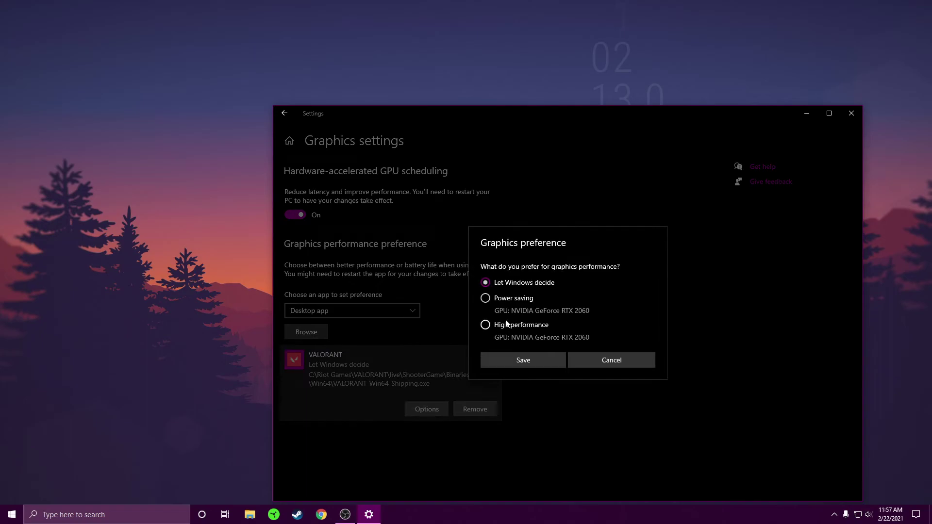
{"action": "left_click", "coordinate": [487, 324]}
{"action": "left_click", "coordinate": [536, 363]}
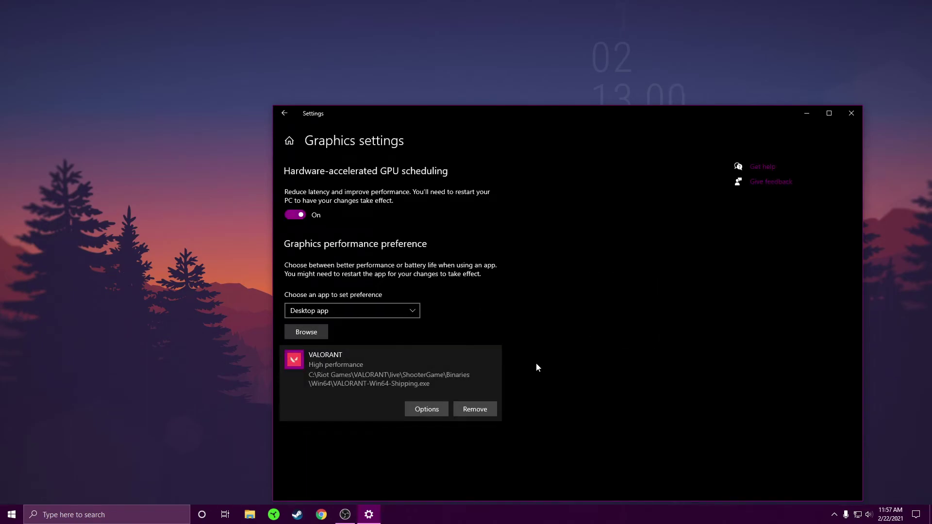
{"action": "left_click", "coordinate": [848, 111]}
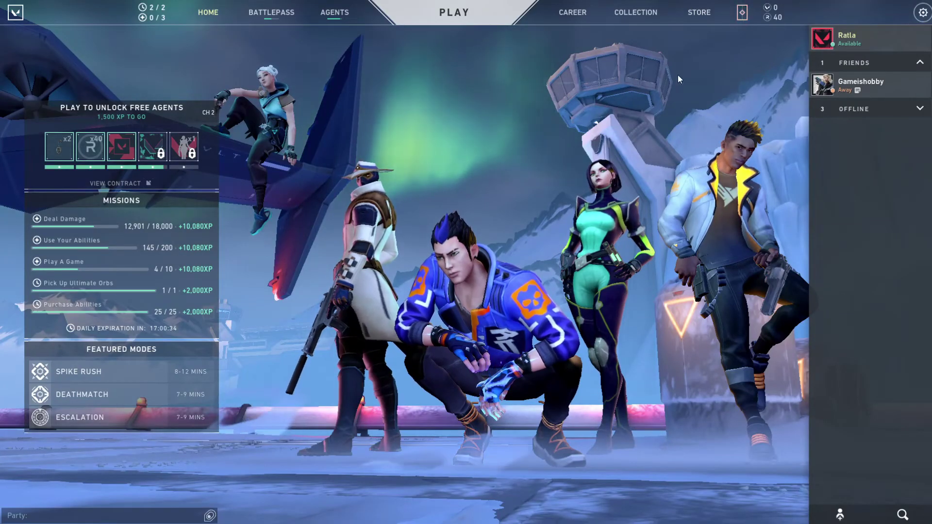
Open VALORANT's SETTINGS from the Esc menu.
{"action": "key", "text": "Escape"}
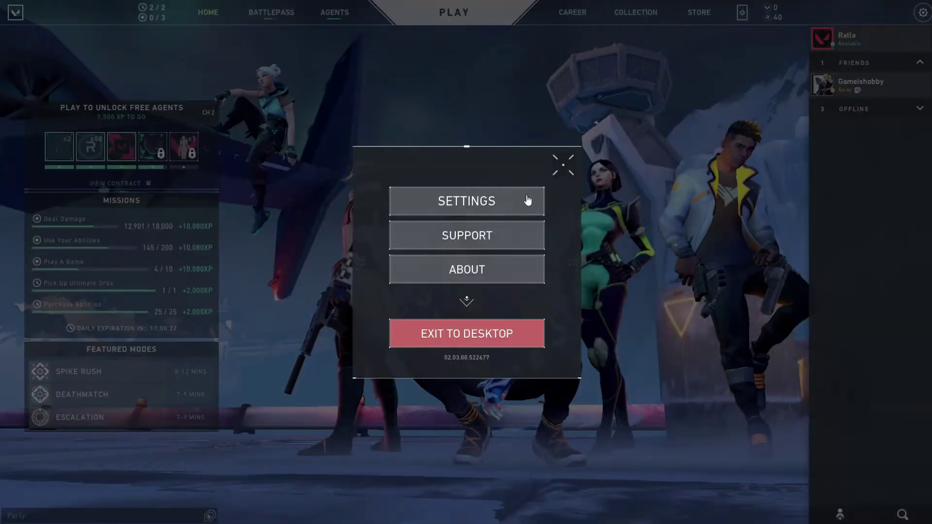
{"action": "left_click", "coordinate": [515, 201]}
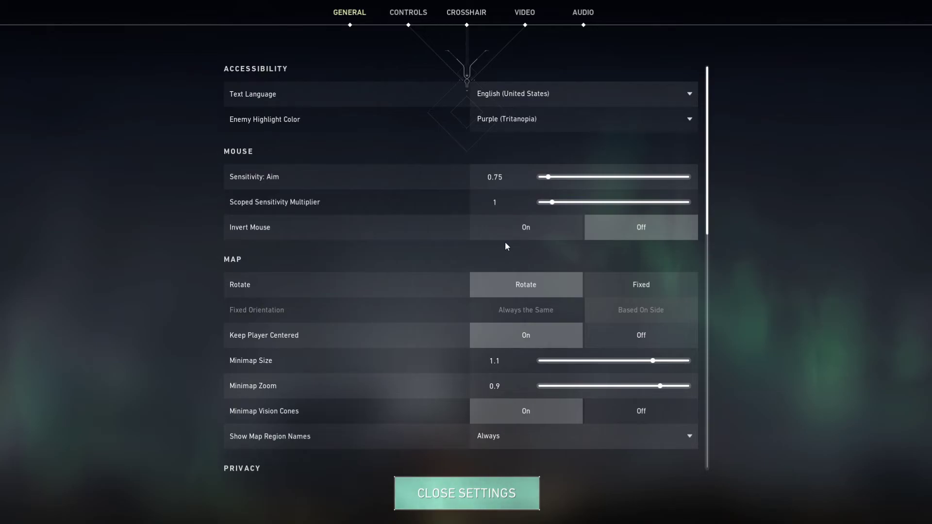
On the VIDEO tab, leave FPS limits off and keep NVIDIA Reflex at On + Boost.
{"action": "left_click", "coordinate": [525, 12]}
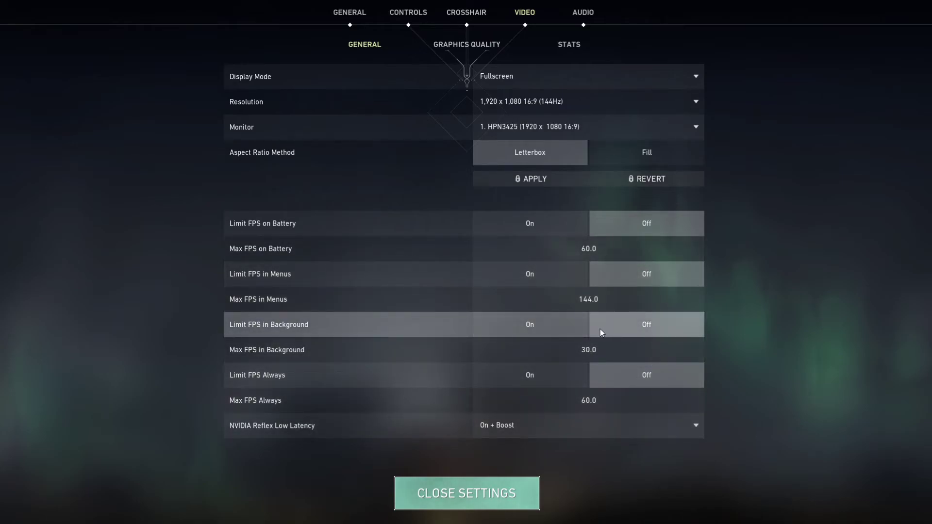
{"action": "left_click", "coordinate": [525, 425]}
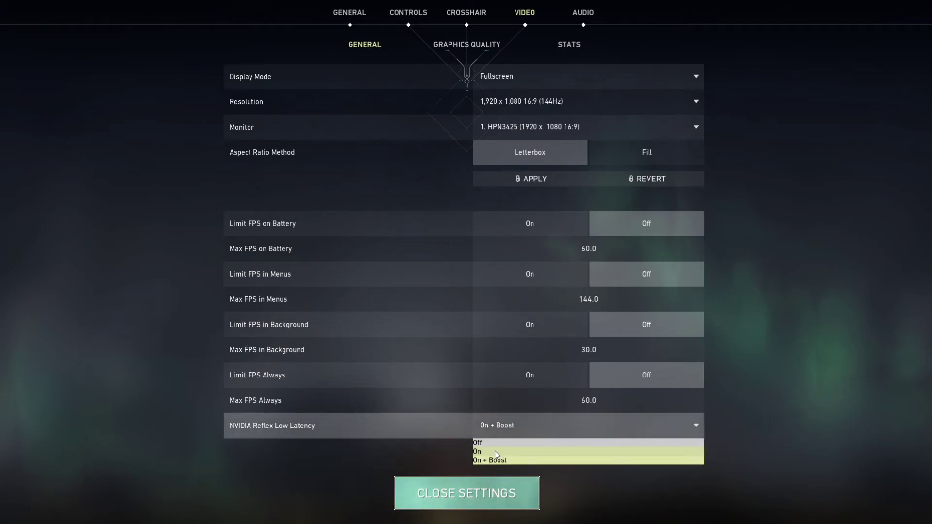
{"action": "left_click", "coordinate": [494, 427]}
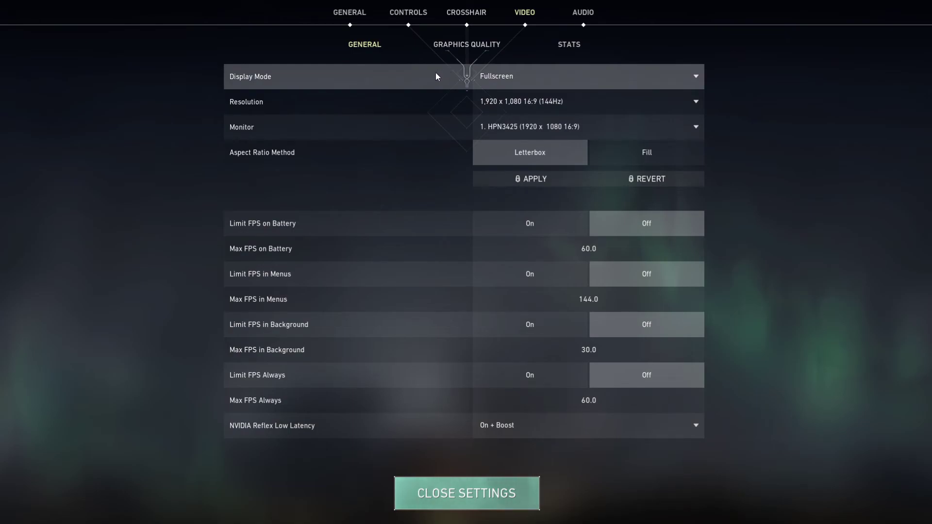
{"action": "left_click", "coordinate": [515, 425]}
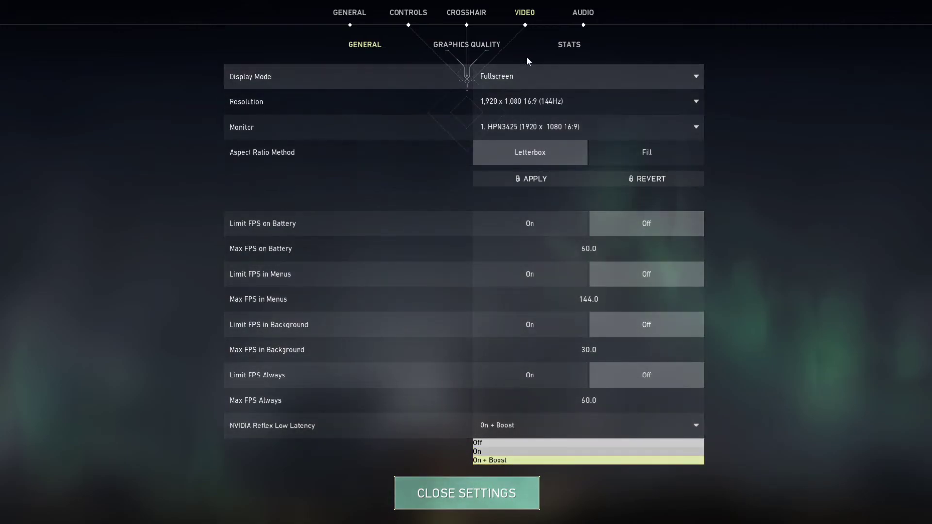
On the Graphics Quality page, set Anti-Aliasing to None and Anisotropic Filtering to 1x.
{"action": "left_click", "coordinate": [470, 57]}
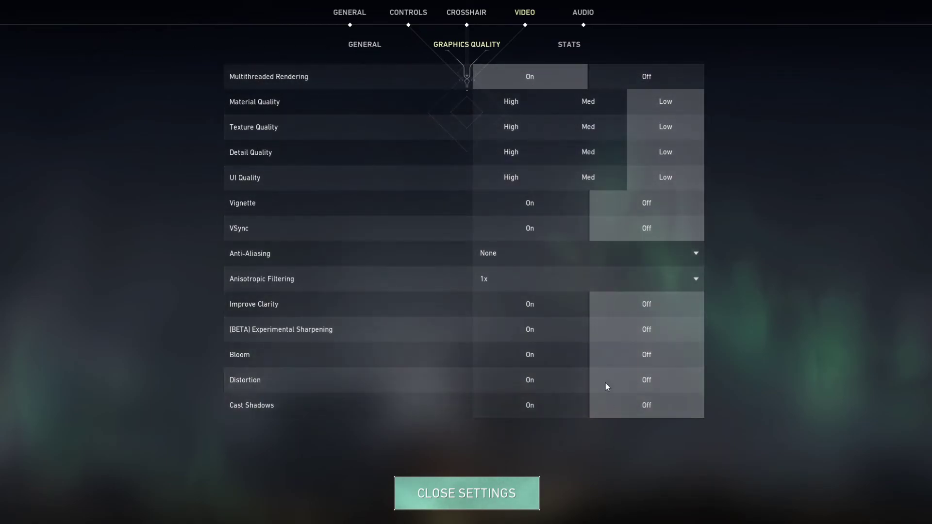
{"action": "left_click", "coordinate": [500, 253]}
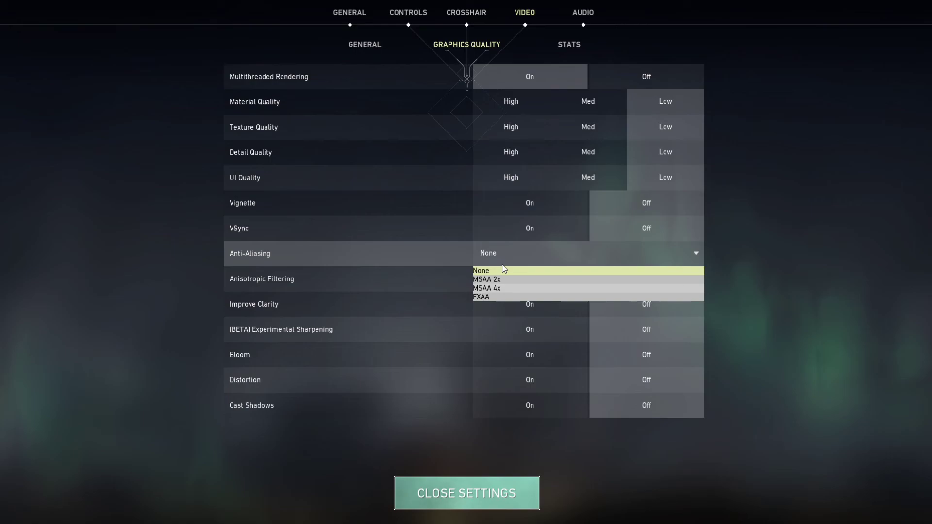
{"action": "left_click", "coordinate": [503, 270]}
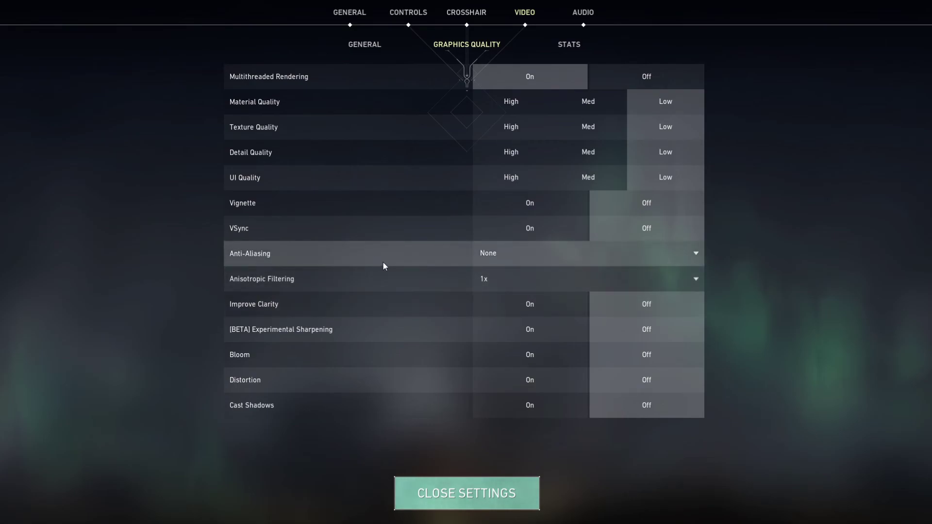
{"action": "left_click", "coordinate": [548, 278]}
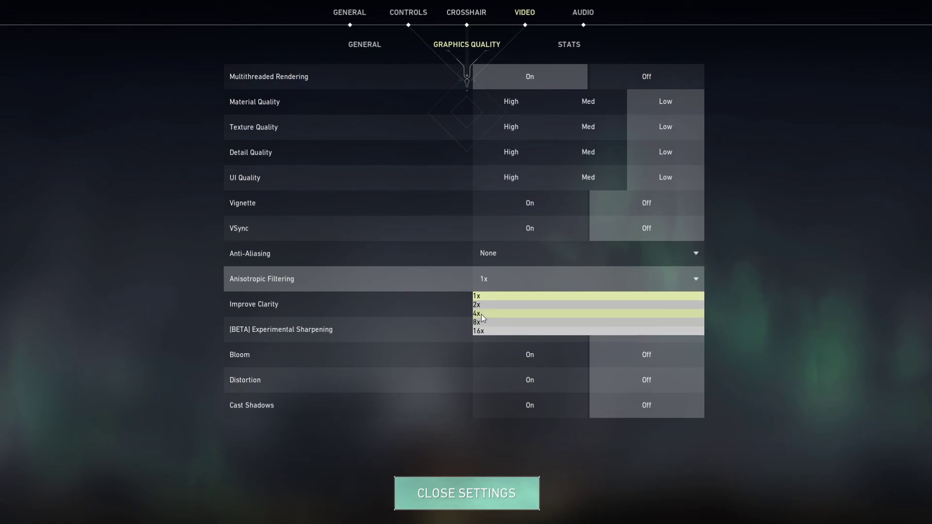
{"action": "left_click", "coordinate": [513, 297]}
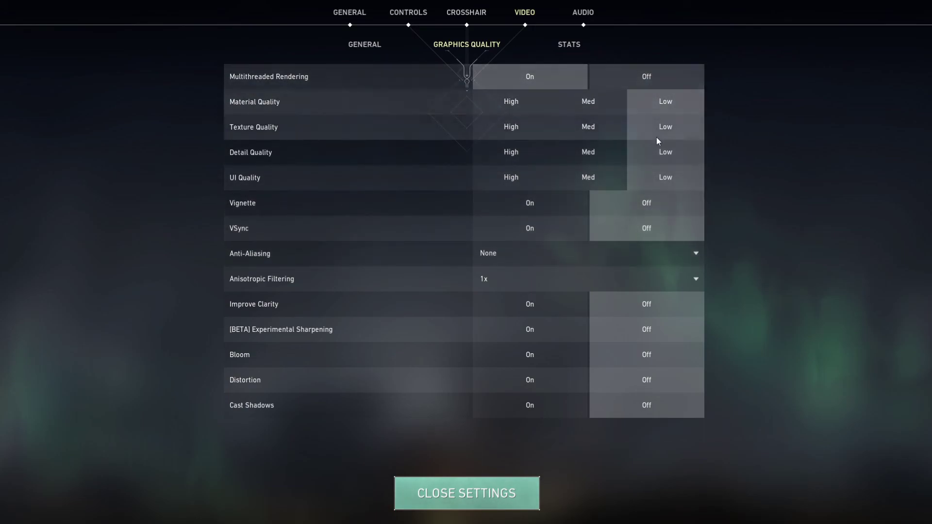
Close VALORANT's settings to return to the home screen.
{"action": "left_click", "coordinate": [473, 493]}
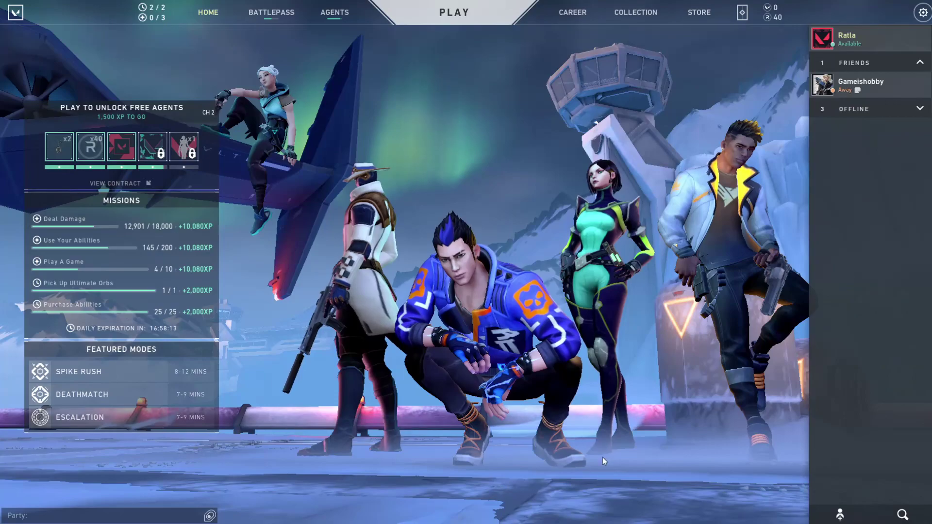